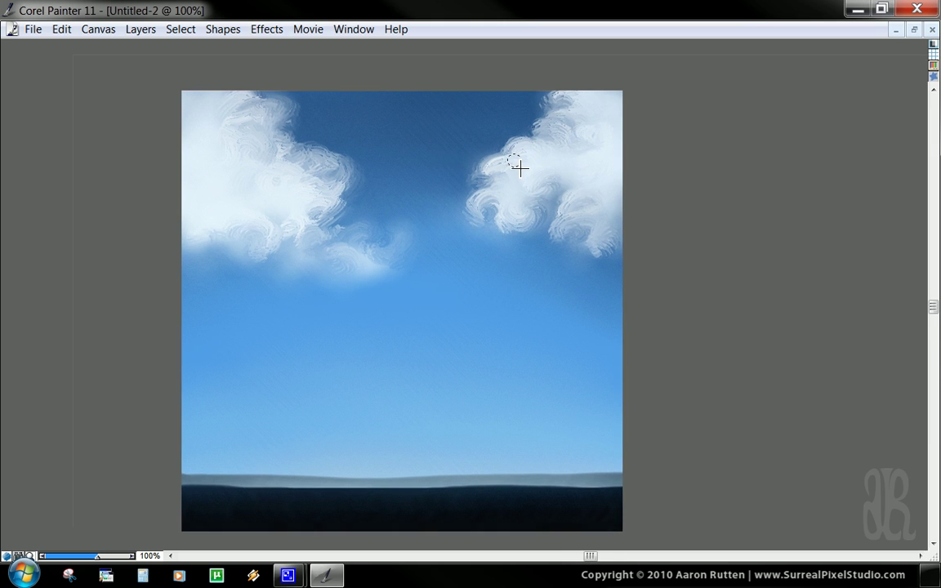
- Blend swirling texture into both clouds on the clouds layer with the Coarse Oily Blender 20 brush
{"action": "mouse_move", "coordinate": [521, 168]}
{"action": "left_mouse_down"}
{"action": "mouse_move", "coordinate": [529, 132]}
{"action": "mouse_move", "coordinate": [531, 146]}
{"action": "mouse_move", "coordinate": [518, 131]}
{"action": "mouse_move", "coordinate": [507, 140]}
{"action": "mouse_move", "coordinate": [523, 140]}
{"action": "mouse_move", "coordinate": [510, 153]}
{"action": "mouse_move", "coordinate": [536, 170]}
{"action": "mouse_move", "coordinate": [496, 162]}
{"action": "left_mouse_up"}
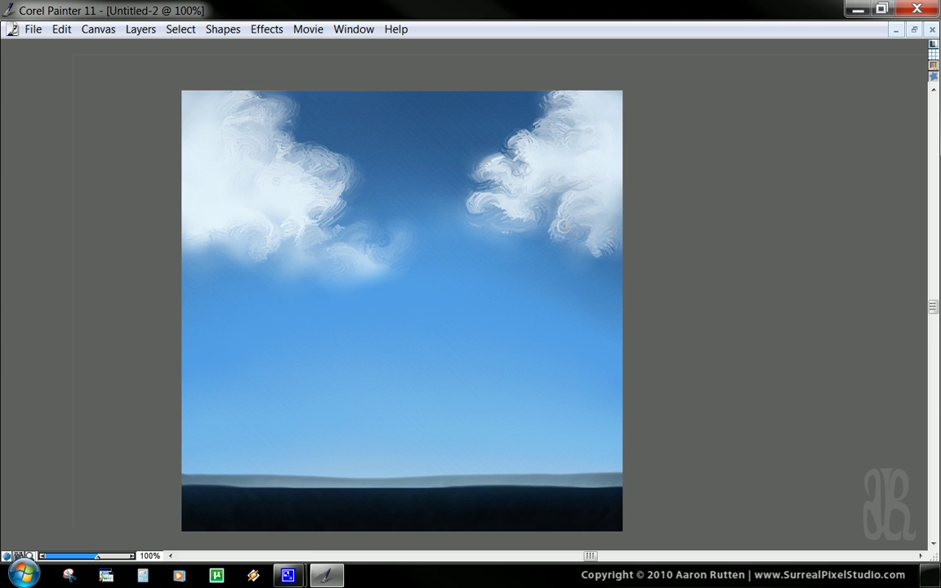
{"action": "mouse_move", "coordinate": [562, 133]}
{"action": "left_mouse_down"}
{"action": "mouse_move", "coordinate": [543, 108]}
{"action": "mouse_move", "coordinate": [589, 126]}
{"action": "left_mouse_up"}
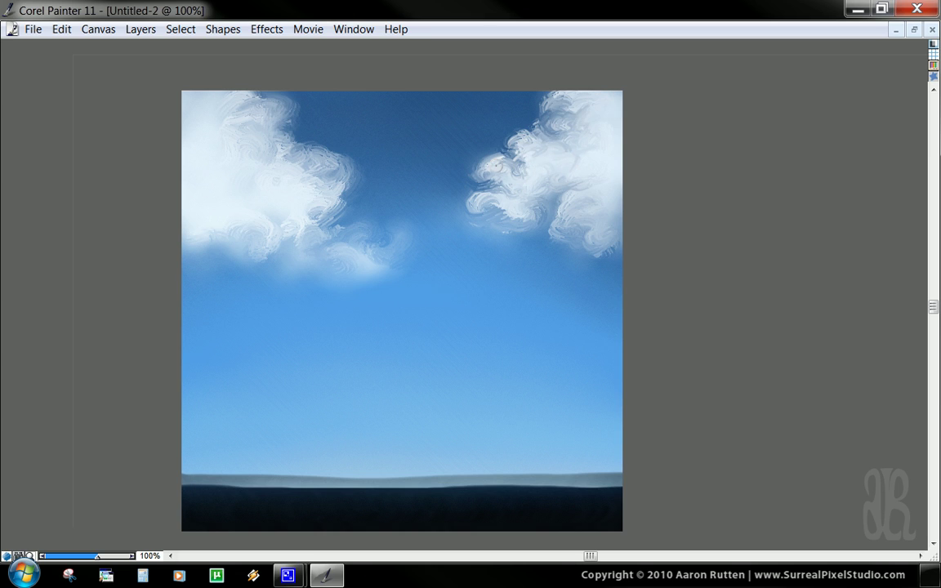
{"action": "mouse_move", "coordinate": [496, 166]}
{"action": "left_mouse_down"}
{"action": "mouse_move", "coordinate": [520, 160]}
{"action": "mouse_move", "coordinate": [516, 181]}
{"action": "left_mouse_up"}
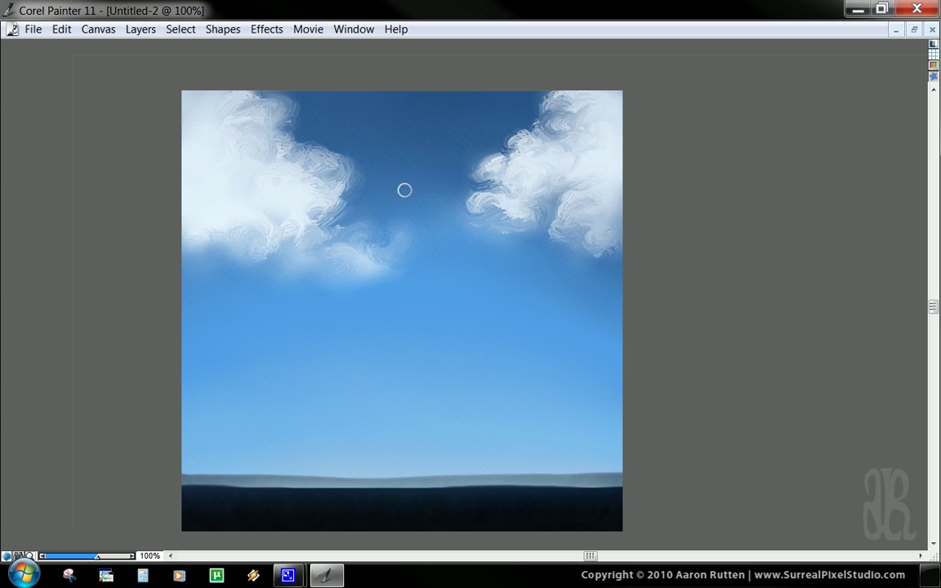
{"action": "left_click_drag", "start_coordinate": [284, 158], "coordinate": [250, 173]}
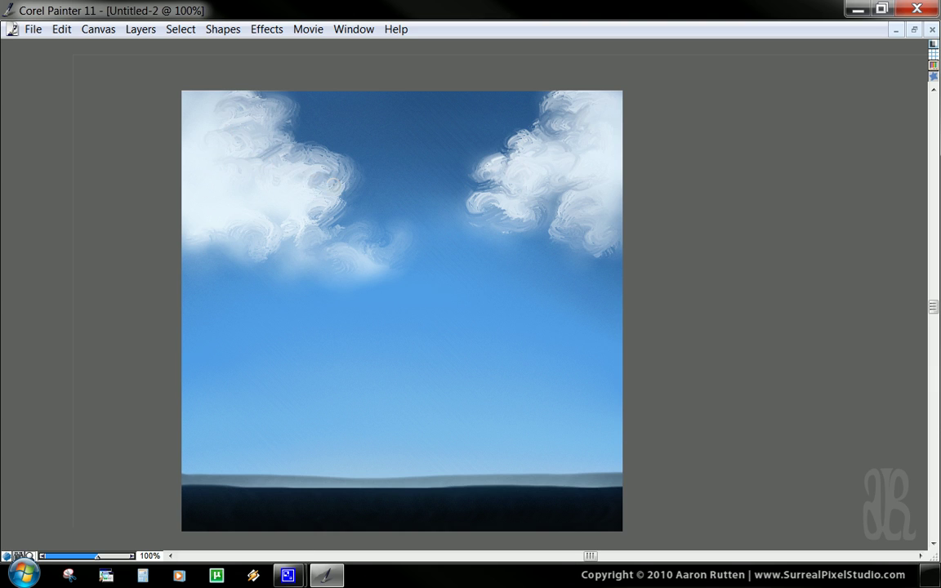
{"action": "mouse_move", "coordinate": [317, 158]}
{"action": "left_mouse_down"}
{"action": "mouse_move", "coordinate": [295, 164]}
{"action": "mouse_move", "coordinate": [313, 158]}
{"action": "left_mouse_up"}
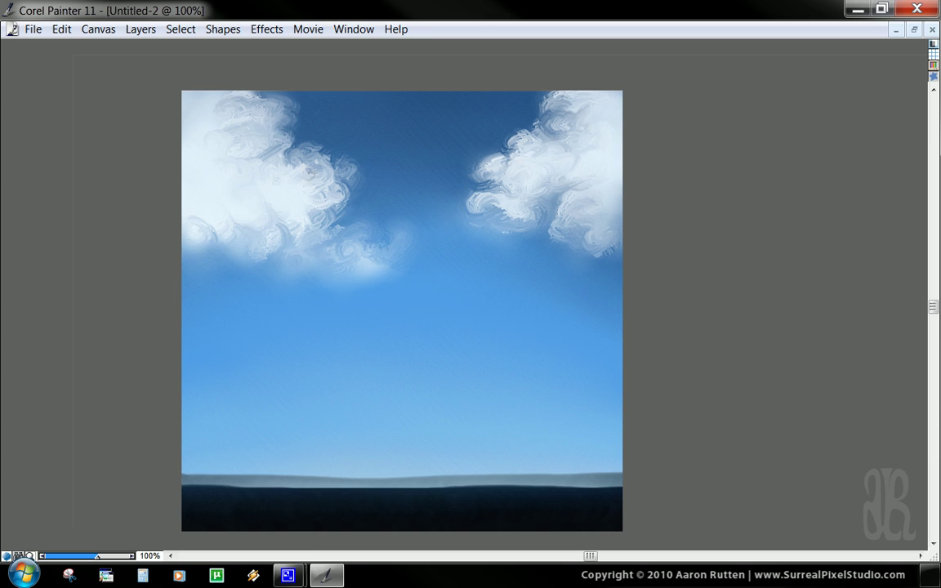
- Soften the swirls and lower edges of both clouds with the Diffuse Blur blender at size 27.2
{"action": "key", "text": "Tab"}
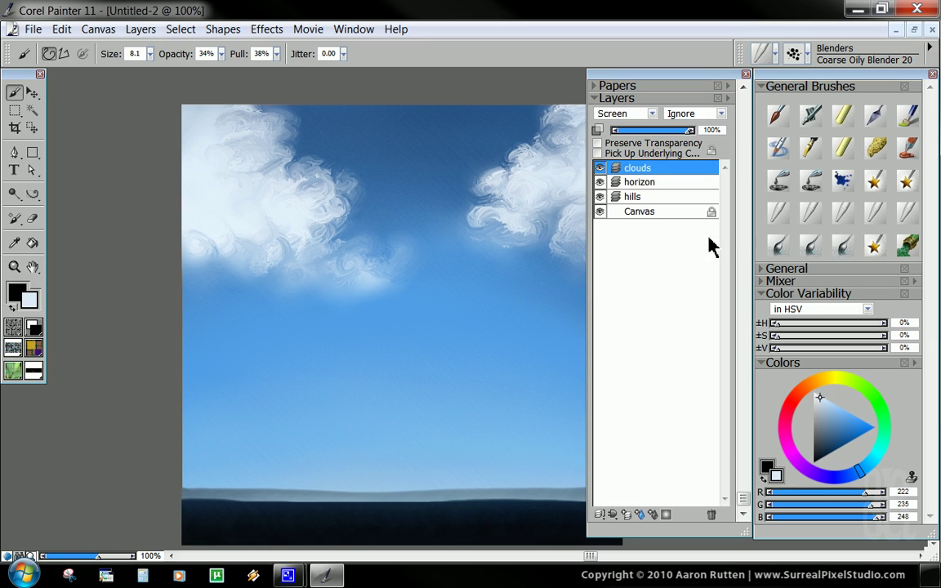
{"action": "left_click", "coordinate": [780, 221]}
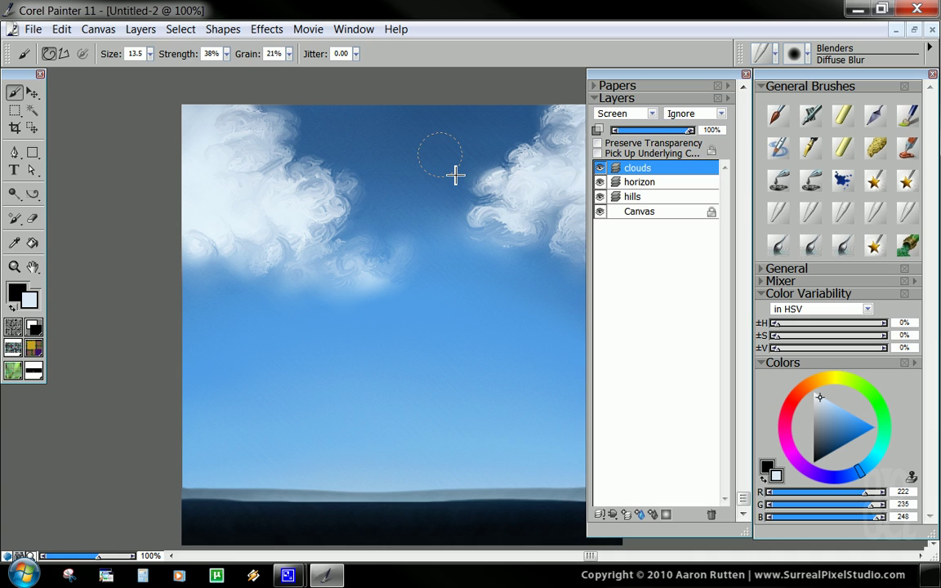
{"action": "key", "text": "bracketright"}
{"action": "key", "text": "Tab"}
{"action": "left_click_drag", "start_coordinate": [553, 170], "coordinate": [520, 192]}
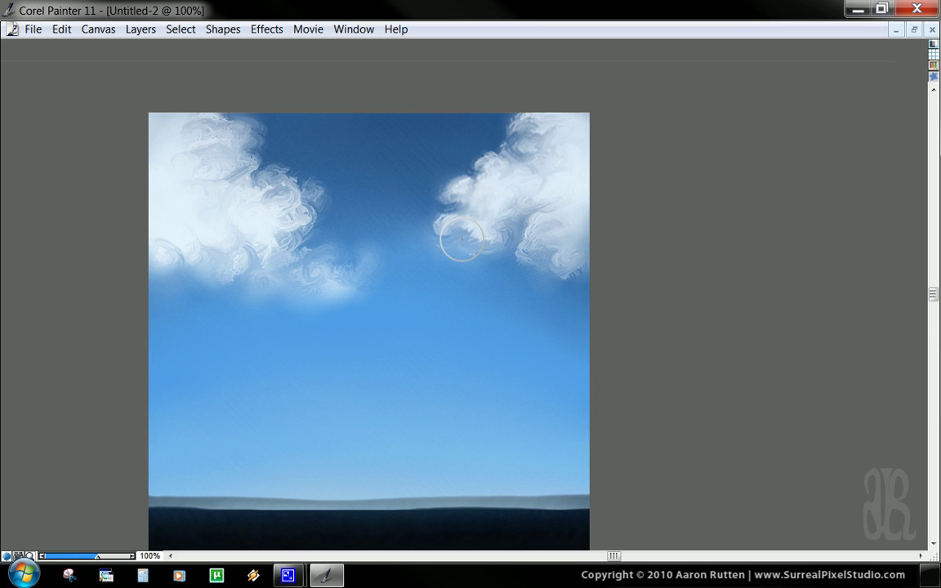
{"action": "mouse_move", "coordinate": [525, 225]}
{"action": "left_mouse_down"}
{"action": "mouse_move", "coordinate": [553, 271]}
{"action": "mouse_move", "coordinate": [590, 261]}
{"action": "left_mouse_up"}
{"action": "mouse_move", "coordinate": [180, 274]}
{"action": "left_mouse_down"}
{"action": "mouse_move", "coordinate": [199, 257]}
{"action": "mouse_move", "coordinate": [266, 279]}
{"action": "mouse_move", "coordinate": [300, 257]}
{"action": "mouse_move", "coordinate": [288, 238]}
{"action": "mouse_move", "coordinate": [319, 294]}
{"action": "mouse_move", "coordinate": [357, 251]}
{"action": "mouse_move", "coordinate": [344, 276]}
{"action": "mouse_move", "coordinate": [353, 250]}
{"action": "left_mouse_up"}
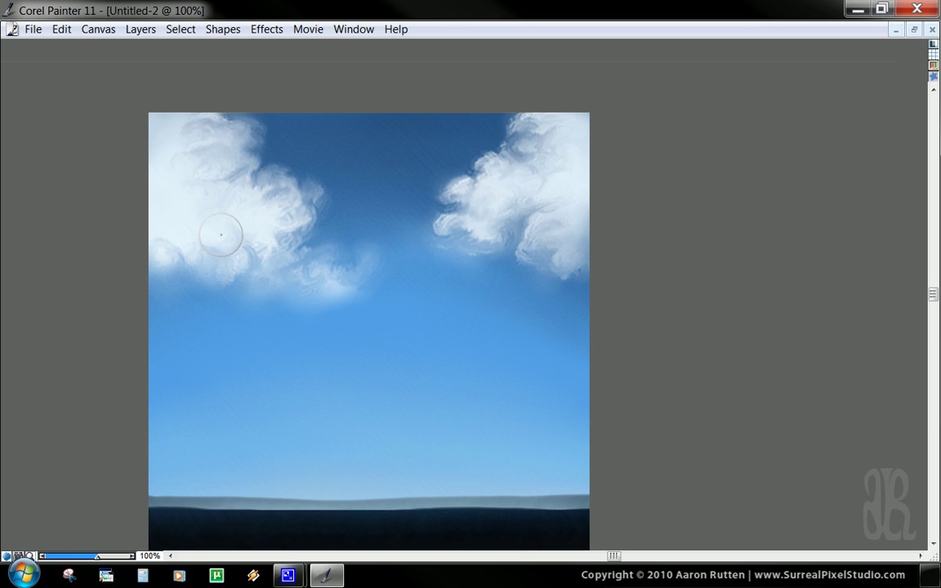
{"action": "mouse_move", "coordinate": [449, 249]}
{"action": "left_mouse_down"}
{"action": "mouse_move", "coordinate": [456, 188]}
{"action": "mouse_move", "coordinate": [480, 170]}
{"action": "mouse_move", "coordinate": [532, 239]}
{"action": "mouse_move", "coordinate": [581, 207]}
{"action": "mouse_move", "coordinate": [523, 134]}
{"action": "mouse_move", "coordinate": [494, 235]}
{"action": "left_mouse_up"}
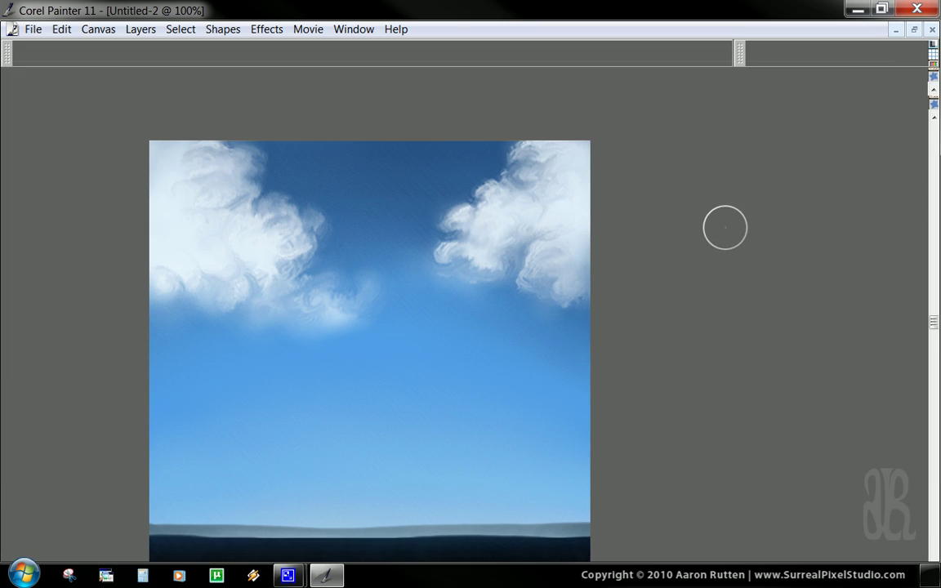
- Rework the billows and lower edge of the left cloud with the Coarse Oily Blender 20 brush at size 8.1
{"action": "key", "text": "Tab"}
{"action": "left_click_drag", "start_coordinate": [556, 288], "coordinate": [530, 260]}
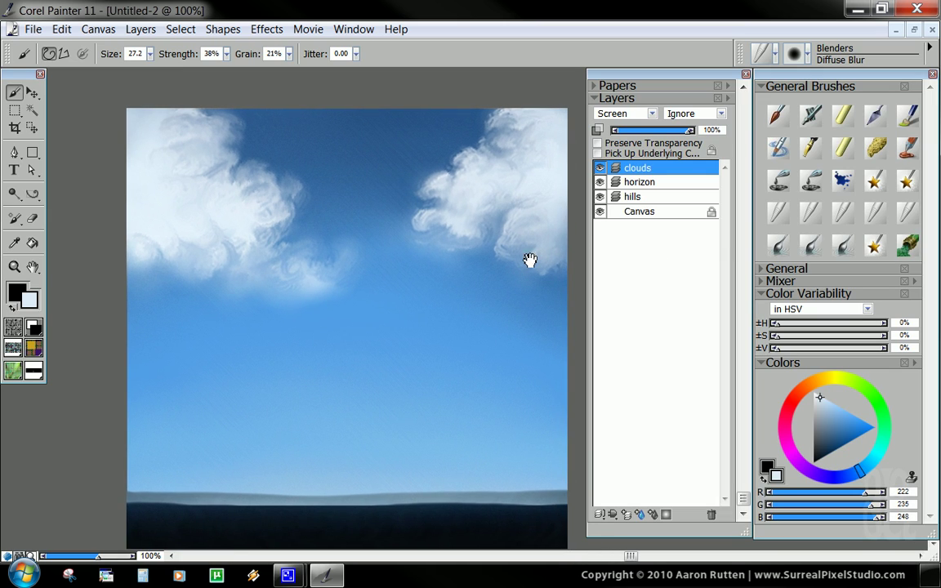
{"action": "left_click", "coordinate": [811, 214]}
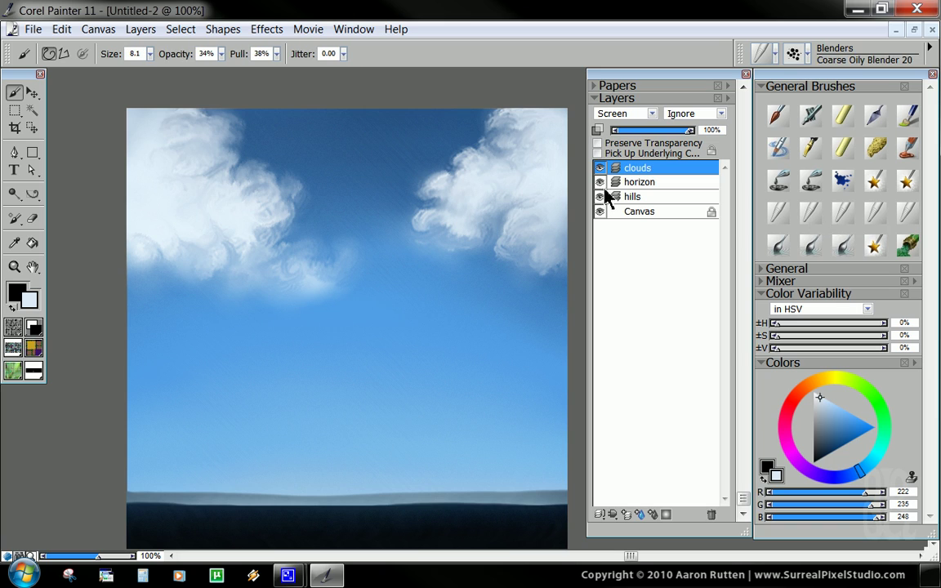
{"action": "key", "text": "Tab"}
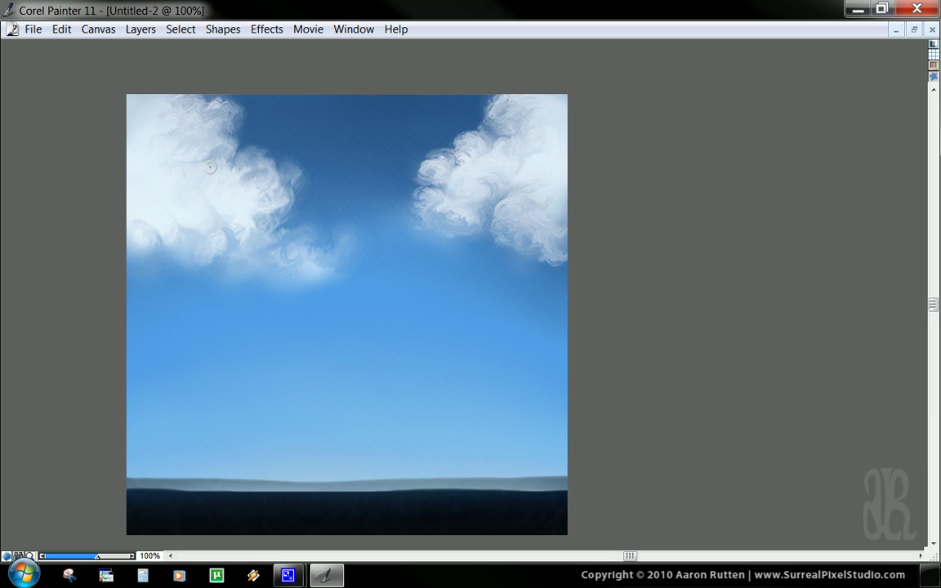
{"action": "mouse_move", "coordinate": [223, 181]}
{"action": "left_mouse_down"}
{"action": "mouse_move", "coordinate": [211, 156]}
{"action": "mouse_move", "coordinate": [260, 163]}
{"action": "left_mouse_up"}
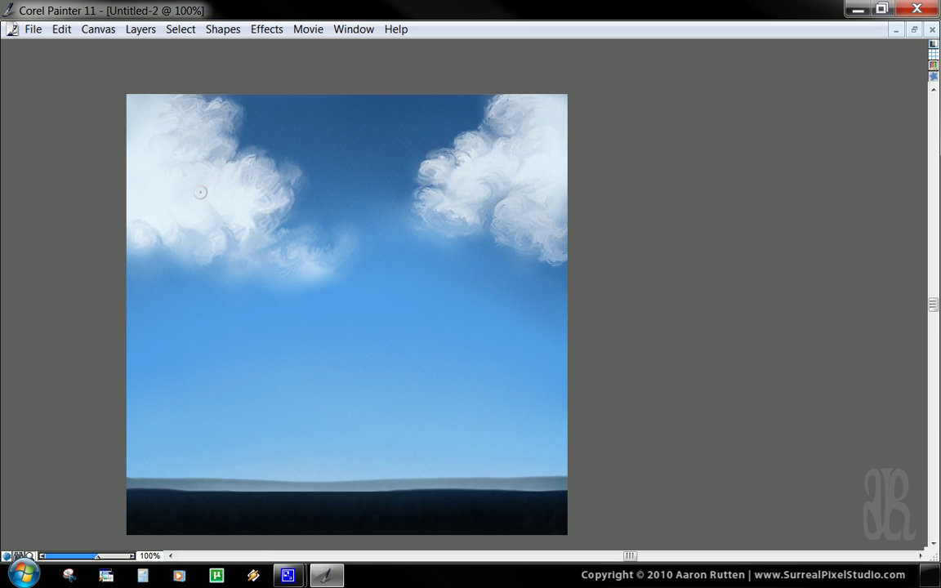
{"action": "mouse_move", "coordinate": [242, 217]}
{"action": "left_mouse_down"}
{"action": "mouse_move", "coordinate": [263, 236]}
{"action": "mouse_move", "coordinate": [284, 234]}
{"action": "mouse_move", "coordinate": [238, 239]}
{"action": "mouse_move", "coordinate": [200, 208]}
{"action": "mouse_move", "coordinate": [218, 233]}
{"action": "mouse_move", "coordinate": [219, 257]}
{"action": "mouse_move", "coordinate": [189, 235]}
{"action": "mouse_move", "coordinate": [229, 268]}
{"action": "left_mouse_up"}
{"action": "left_click_drag", "start_coordinate": [162, 227], "coordinate": [184, 252]}
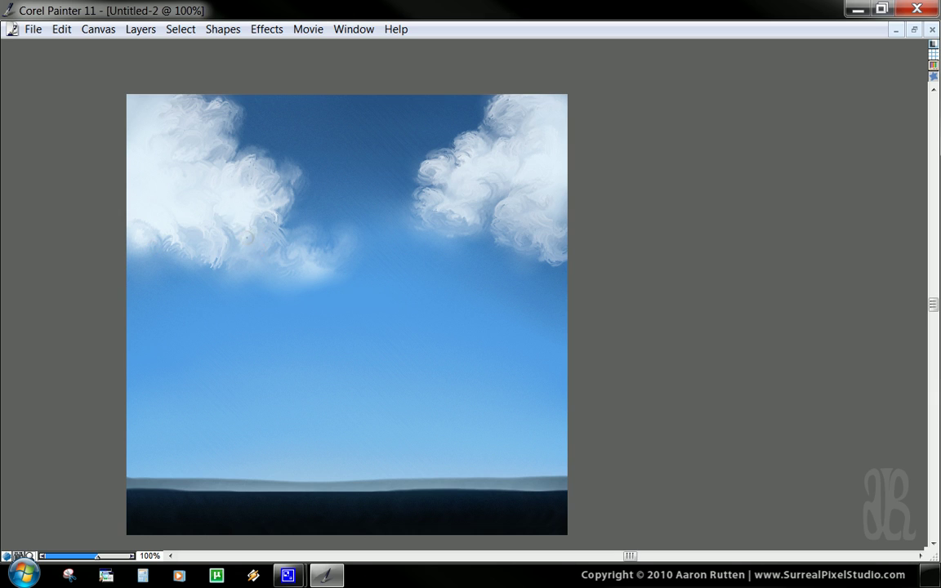
{"action": "left_click_drag", "start_coordinate": [245, 237], "coordinate": [247, 230]}
{"action": "left_click_drag", "start_coordinate": [234, 269], "coordinate": [203, 260]}
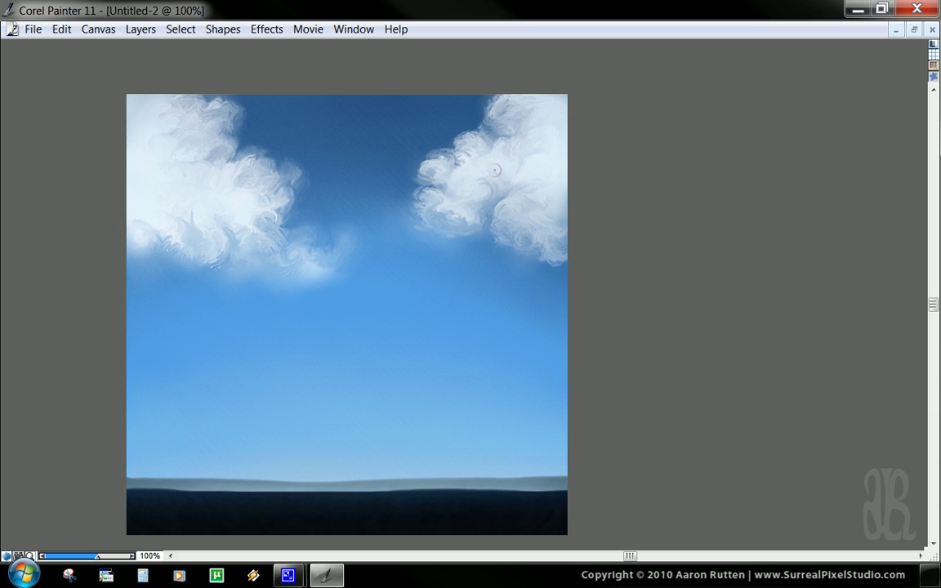
{"action": "key", "text": "Tab"}
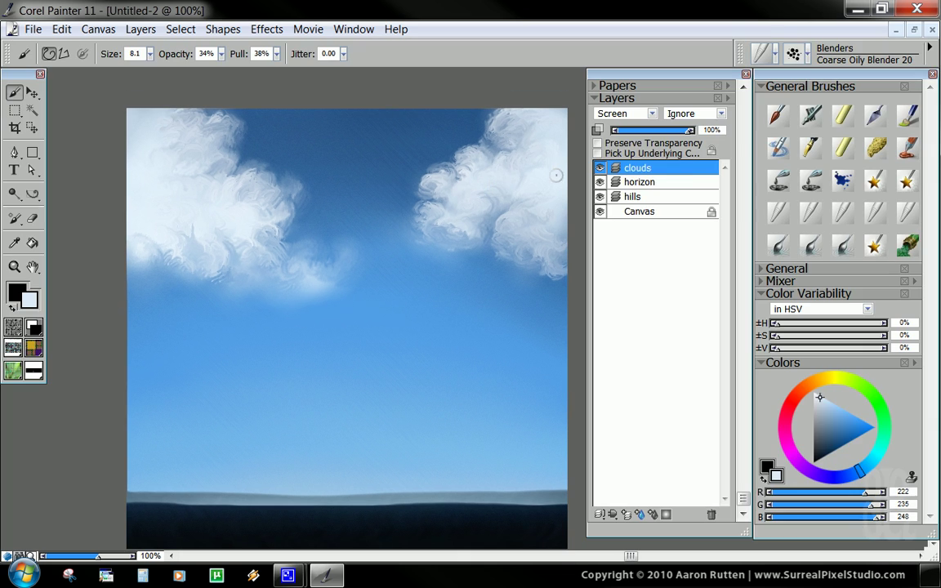
{"action": "left_click", "coordinate": [32, 93]}
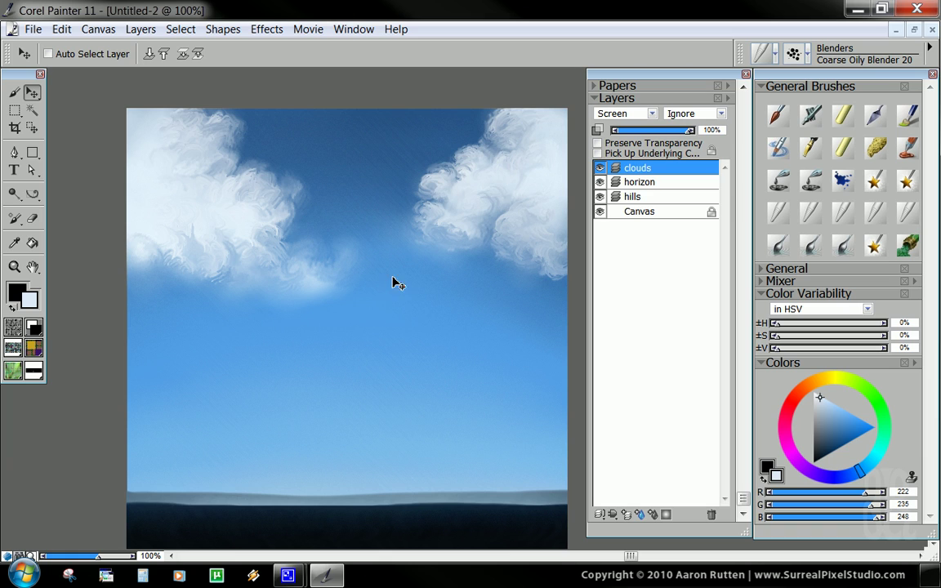
{"action": "left_click_drag", "start_coordinate": [515, 181], "coordinate": [529, 194]}
{"action": "left_click_drag", "start_coordinate": [443, 326], "coordinate": [440, 304]}
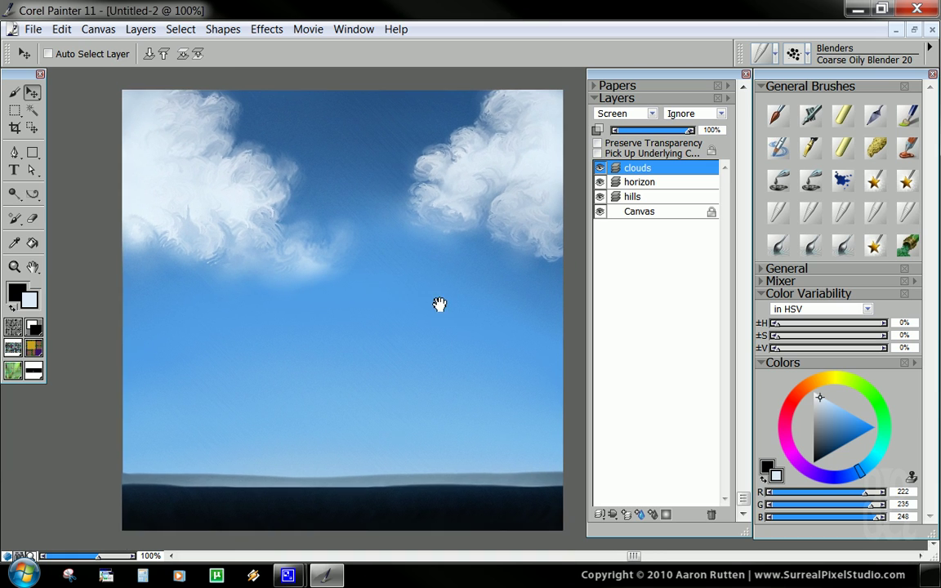
- Return to the Coarse Oily Blender 20 brush and blend more texture into the left cloud's lower part
{"action": "left_click", "coordinate": [14, 92]}
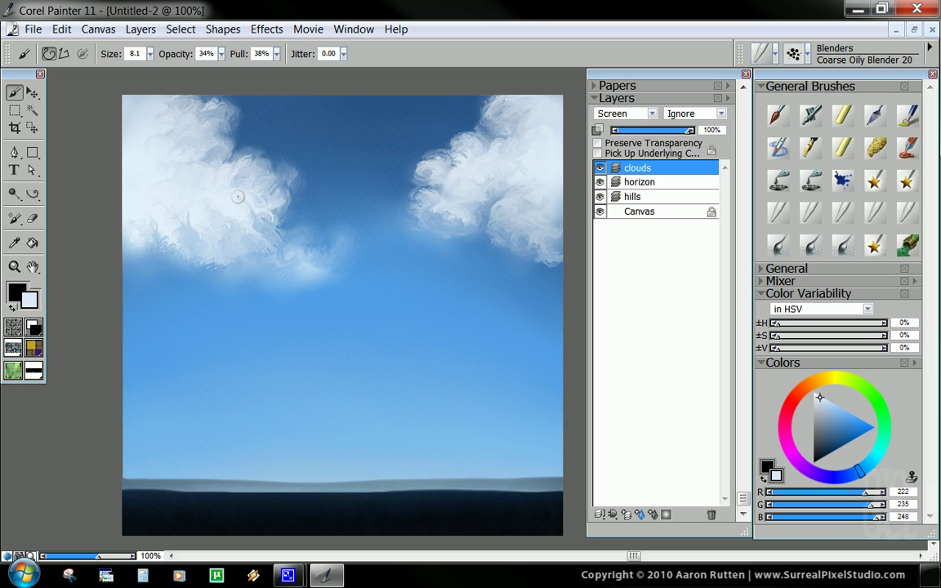
{"action": "left_click_drag", "start_coordinate": [225, 212], "coordinate": [221, 226]}
{"action": "left_click_drag", "start_coordinate": [162, 235], "coordinate": [181, 242]}
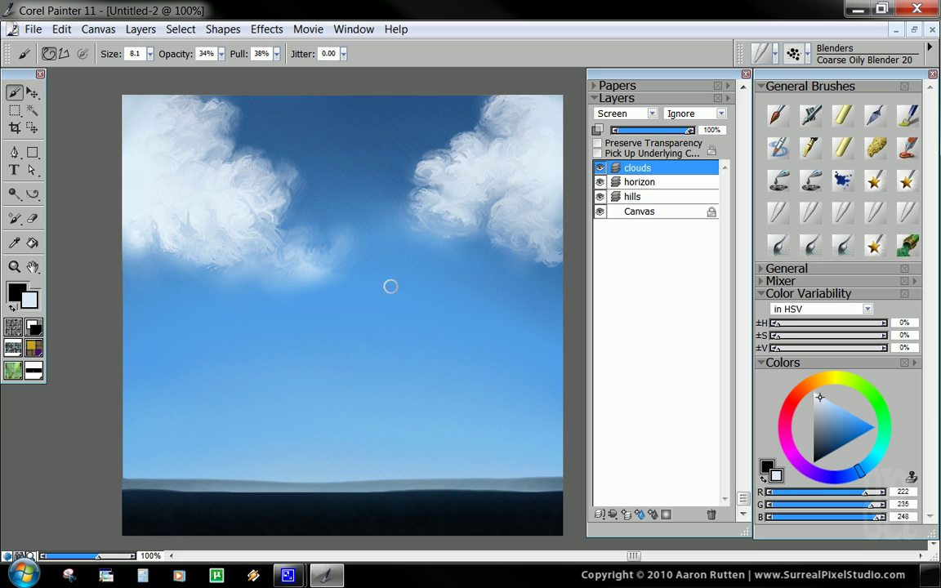
- Soften the remaining cloud texture with the Diffuse Blur blender, reducing its brush size to 7.6
{"action": "left_click", "coordinate": [778, 214]}
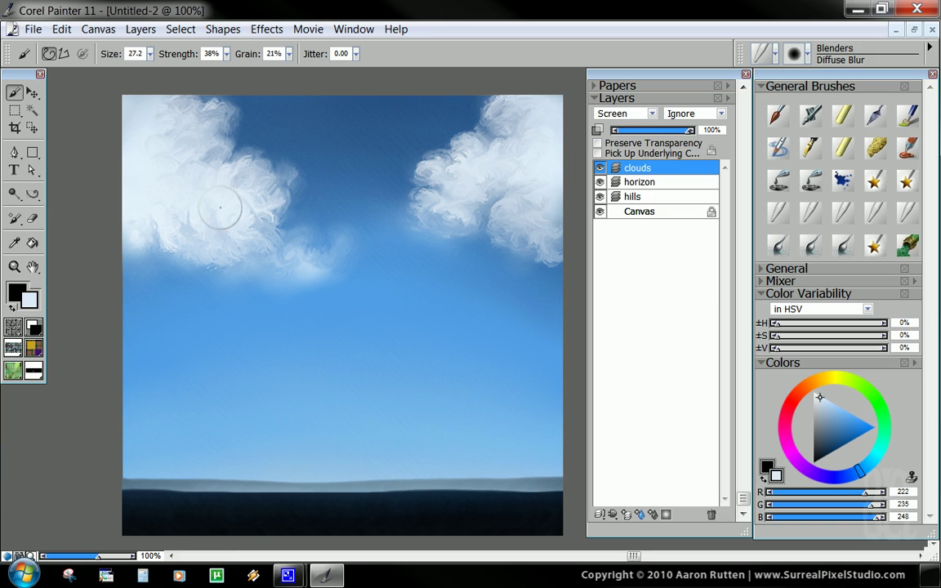
{"action": "key", "text": "Tab"}
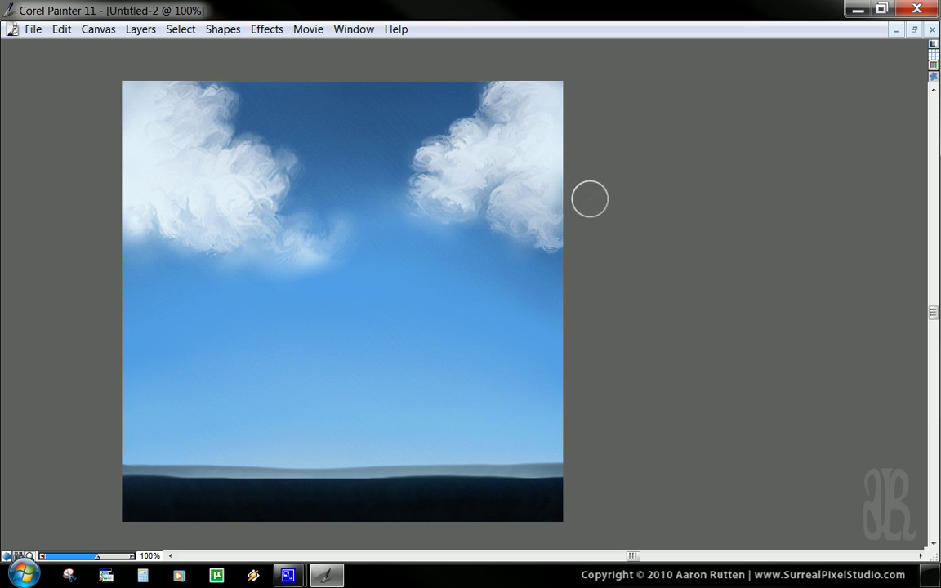
{"action": "left_click_drag", "start_coordinate": [479, 353], "coordinate": [500, 360]}
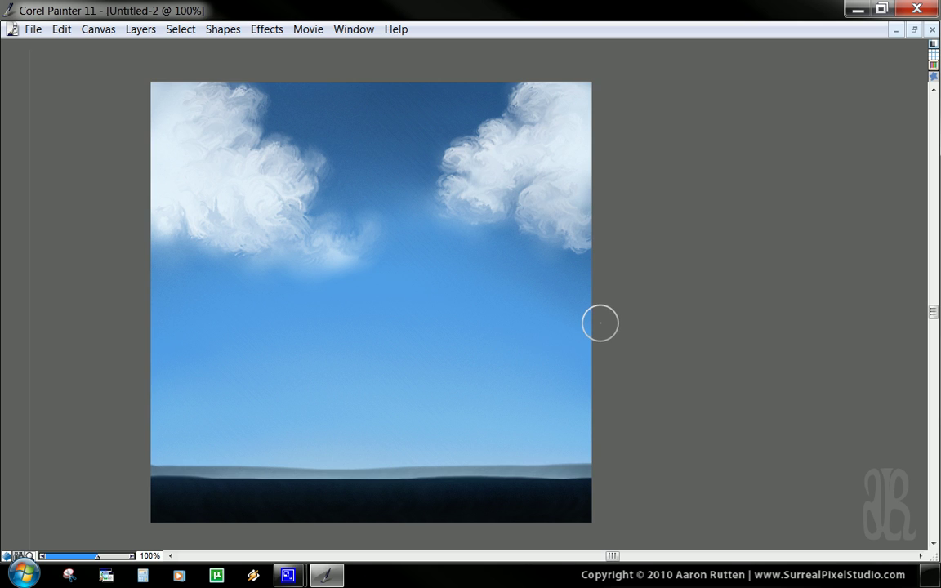
{"action": "left_click_drag", "start_coordinate": [531, 326], "coordinate": [549, 327]}
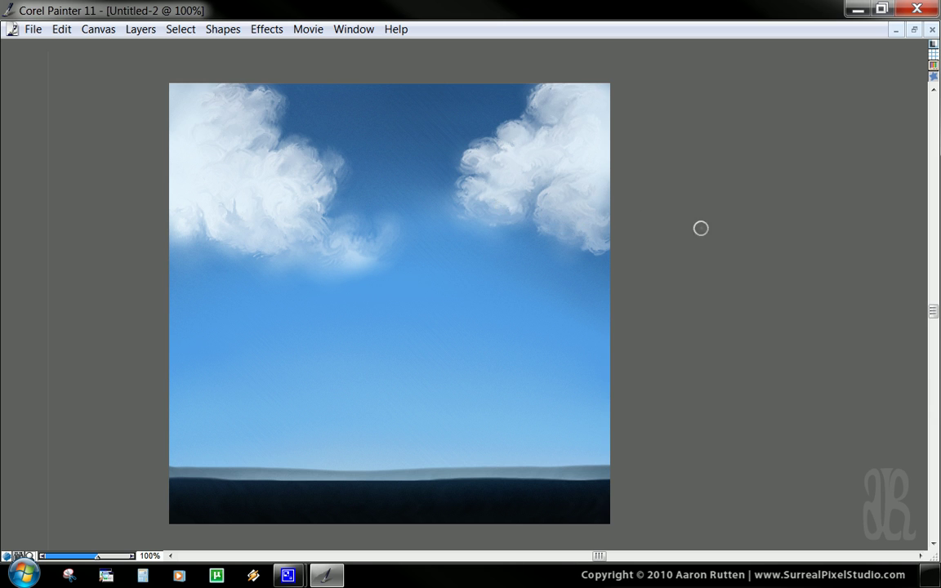
{"action": "left_click_drag", "start_coordinate": [573, 290], "coordinate": [605, 258]}
{"action": "key", "text": "Tab"}
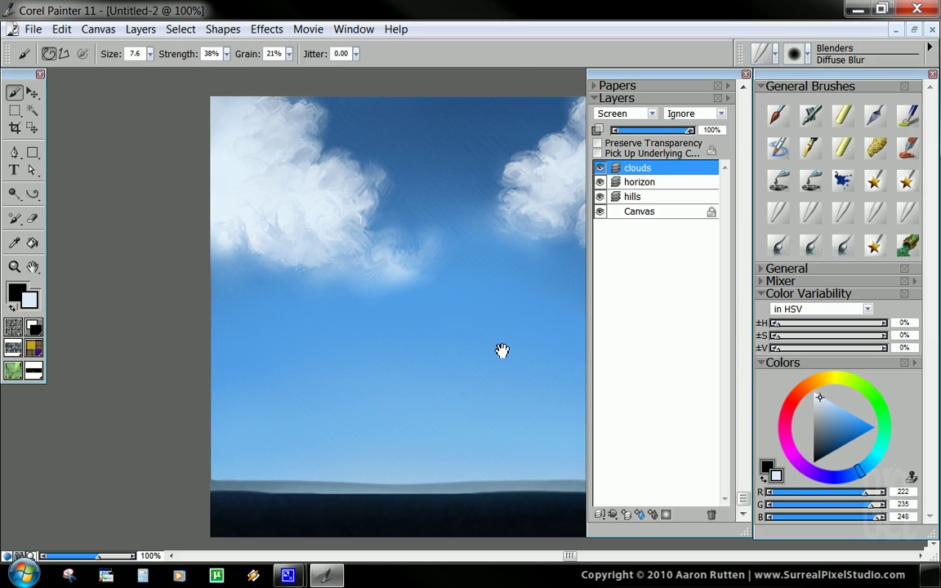
{"action": "mouse_move", "coordinate": [502, 350]}
{"action": "left_mouse_down"}
{"action": "mouse_move", "coordinate": [456, 330]}
{"action": "mouse_move", "coordinate": [423, 346]}
{"action": "left_mouse_up"}
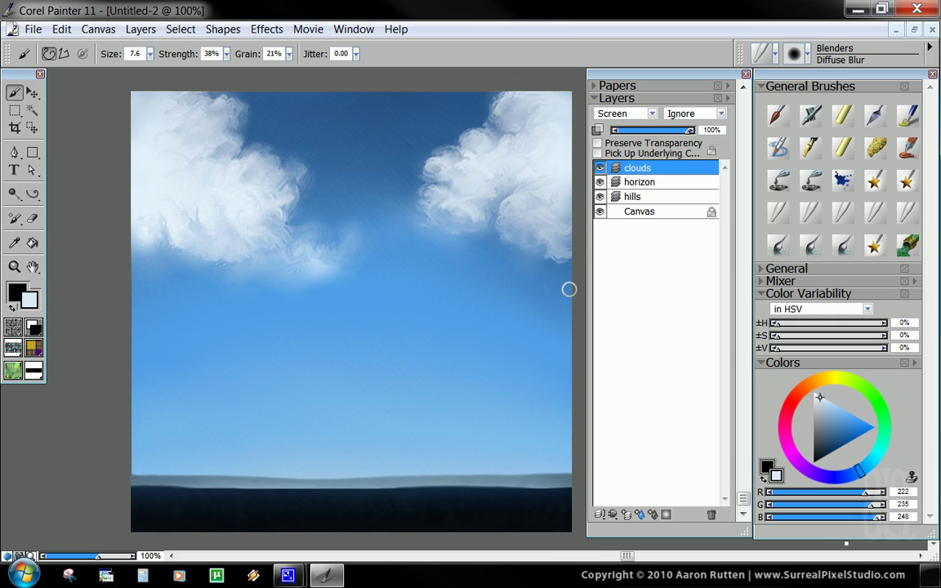
- Add a new layer above the clouds layer, set its blending mode to Multiply and name it vignette
{"action": "left_click", "coordinate": [637, 515]}
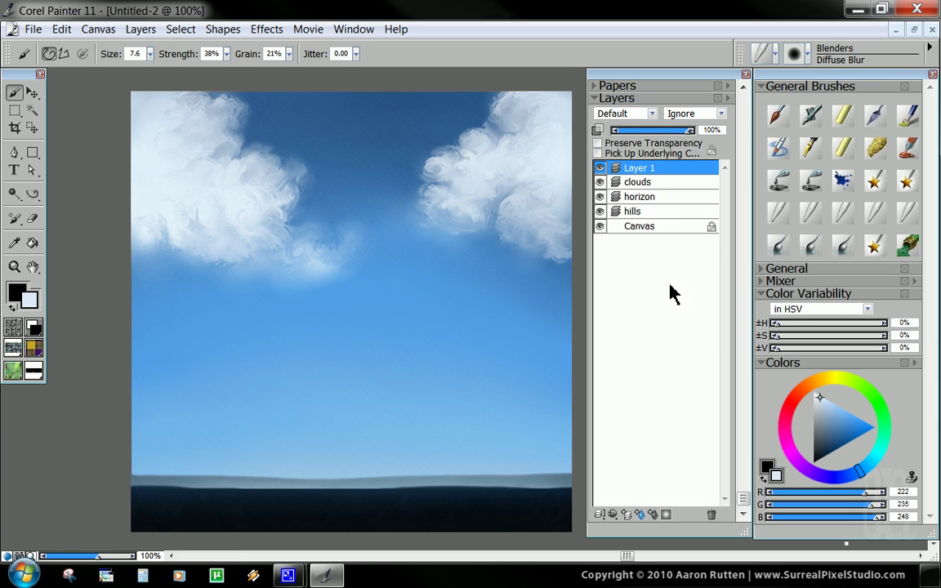
{"action": "left_click", "coordinate": [637, 119]}
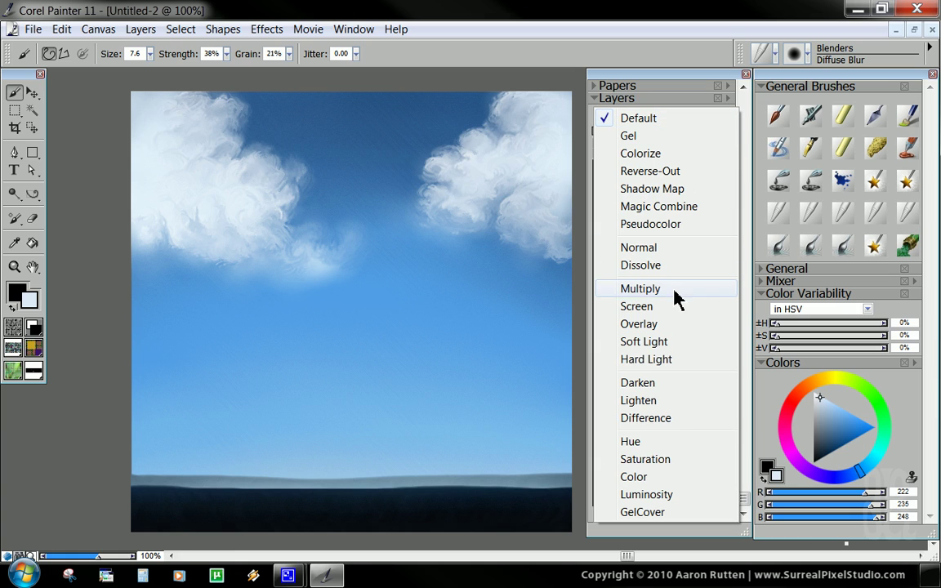
{"action": "left_click", "coordinate": [641, 294]}
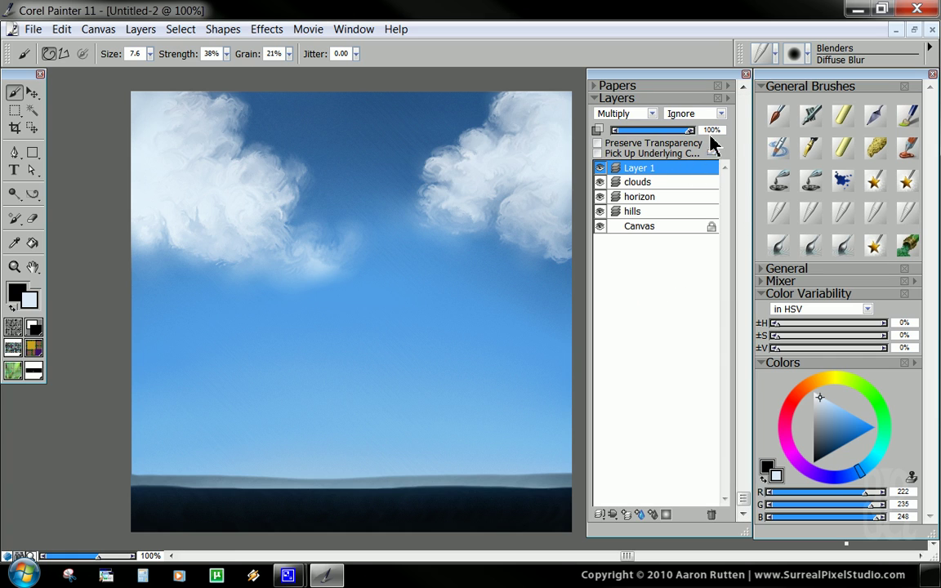
{"action": "double_click", "coordinate": [643, 170]}
{"action": "type", "text": "vi"}
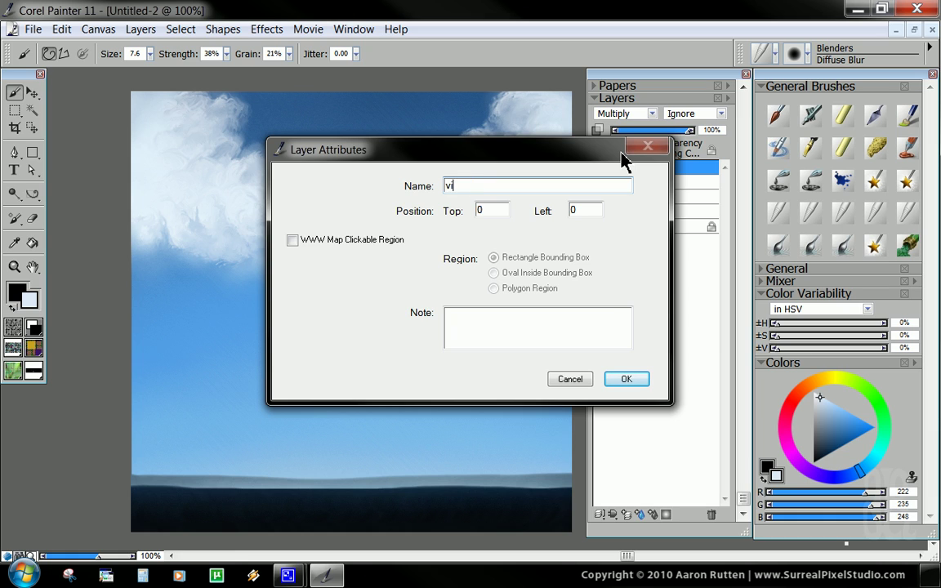
{"action": "type", "text": "gnette"}
{"action": "key", "text": "Return"}
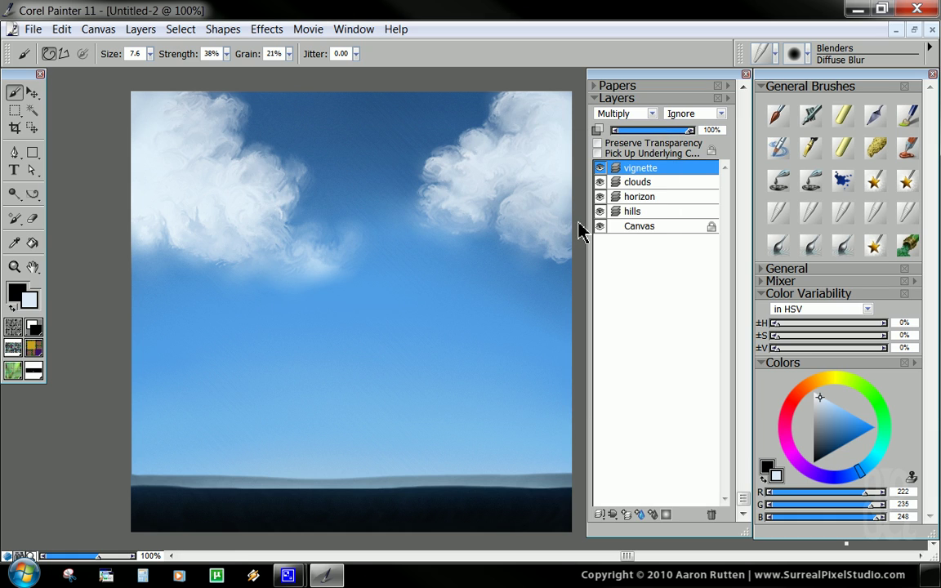
- Set up the Digital Airbrush with a near-black colour, size 89.2 and jitter 0.00 for painting the vignette
{"action": "left_click", "coordinate": [812, 119]}
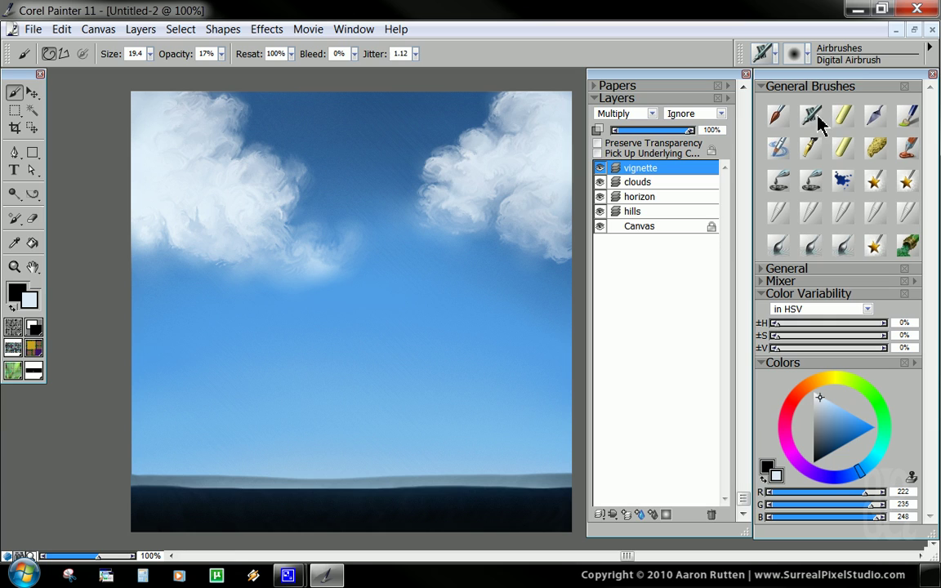
{"action": "left_click_drag", "start_coordinate": [829, 441], "coordinate": [816, 461]}
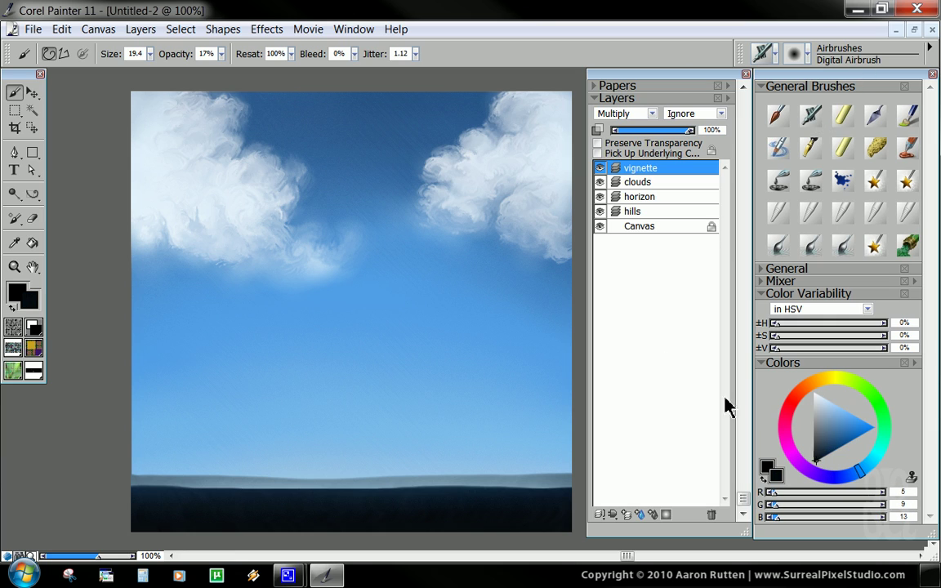
{"action": "left_click_drag", "start_coordinate": [422, 131], "coordinate": [435, 165]}
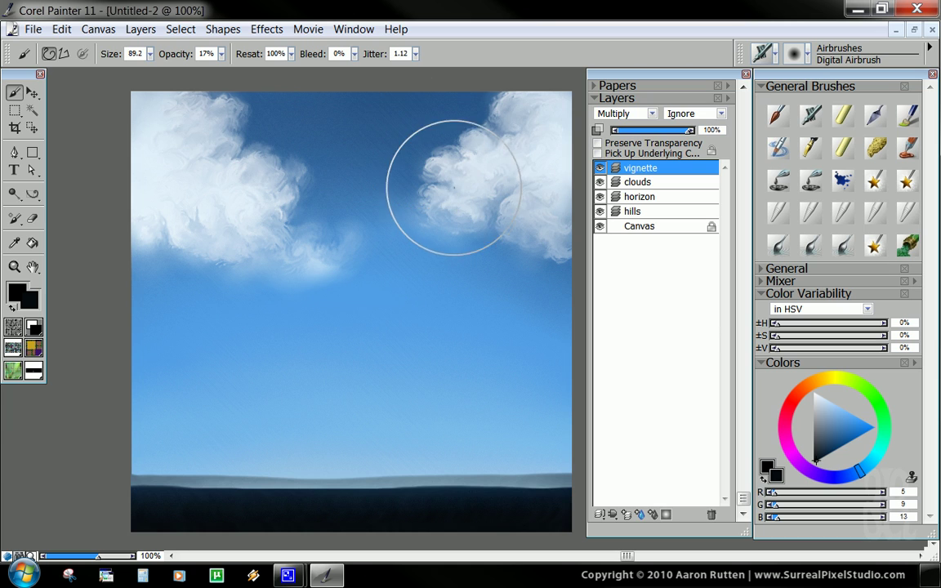
{"action": "key", "text": "Tab"}
{"action": "left_click_drag", "start_coordinate": [219, 115], "coordinate": [232, 141]}
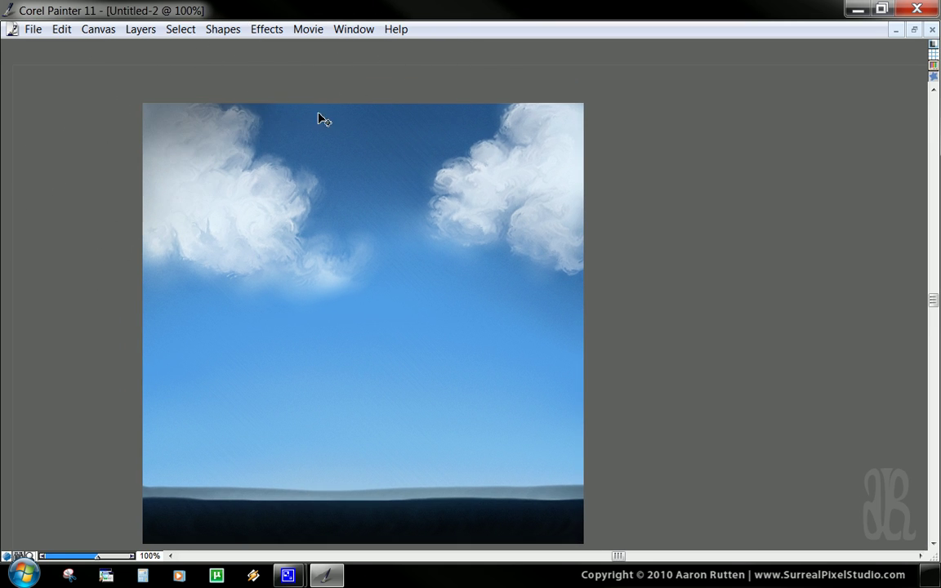
{"action": "key", "text": "Tab"}
{"action": "left_click", "coordinate": [417, 54]}
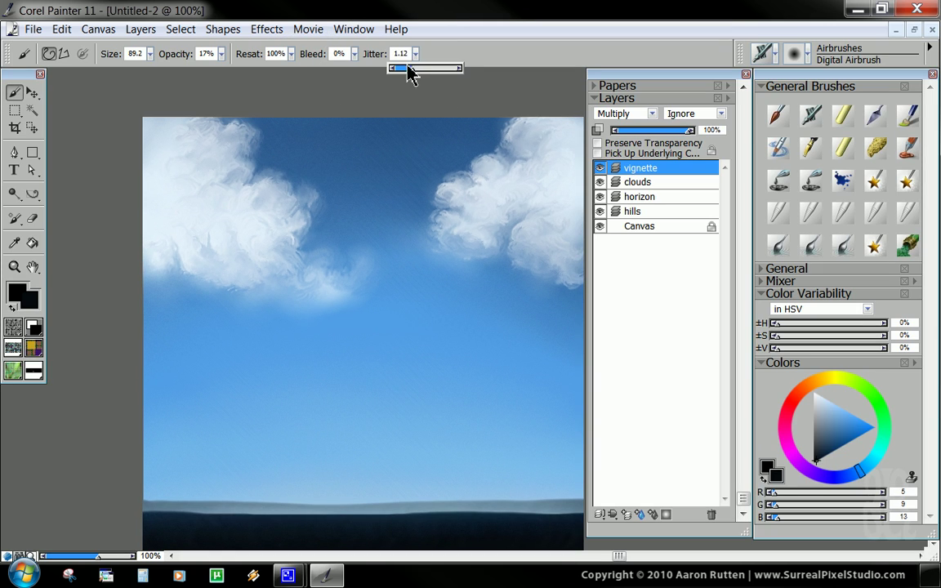
- Airbrush dark shading around the edges and into all four corners of the picture on the vignette layer
{"action": "key", "text": "Tab"}
{"action": "mouse_move", "coordinate": [299, 108]}
{"action": "left_mouse_down"}
{"action": "mouse_move", "coordinate": [111, 174]}
{"action": "mouse_move", "coordinate": [235, 56]}
{"action": "mouse_move", "coordinate": [433, 55]}
{"action": "left_mouse_up"}
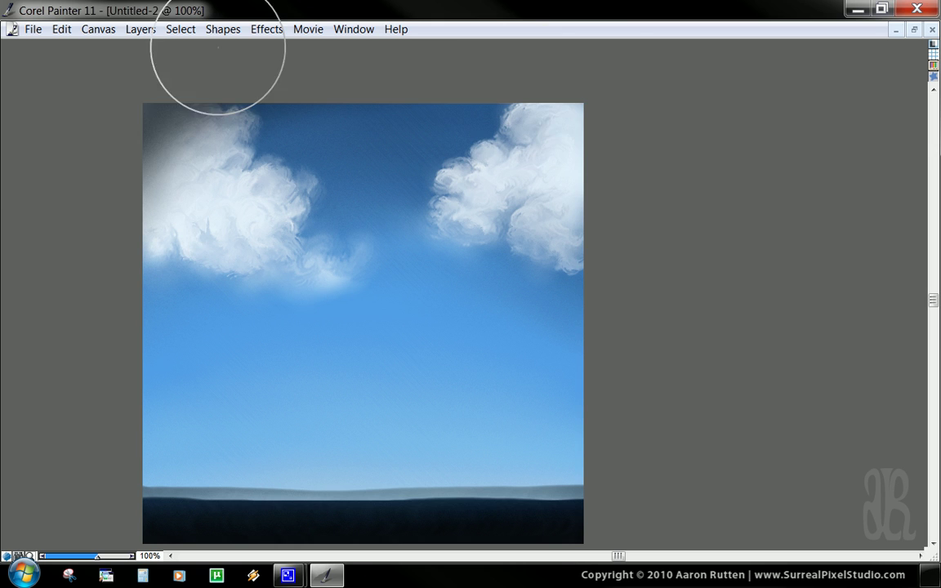
{"action": "mouse_move", "coordinate": [684, 234]}
{"action": "left_mouse_down"}
{"action": "mouse_move", "coordinate": [654, 159]}
{"action": "mouse_move", "coordinate": [481, 102]}
{"action": "mouse_move", "coordinate": [563, 139]}
{"action": "mouse_move", "coordinate": [601, 187]}
{"action": "left_mouse_up"}
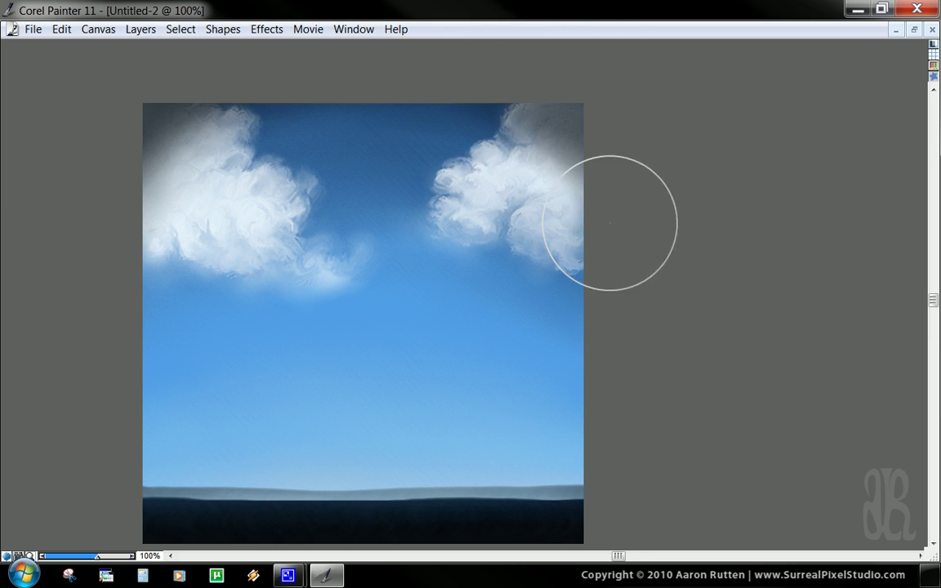
{"action": "mouse_move", "coordinate": [634, 277]}
{"action": "left_mouse_down"}
{"action": "mouse_move", "coordinate": [626, 220]}
{"action": "mouse_move", "coordinate": [655, 220]}
{"action": "left_mouse_up"}
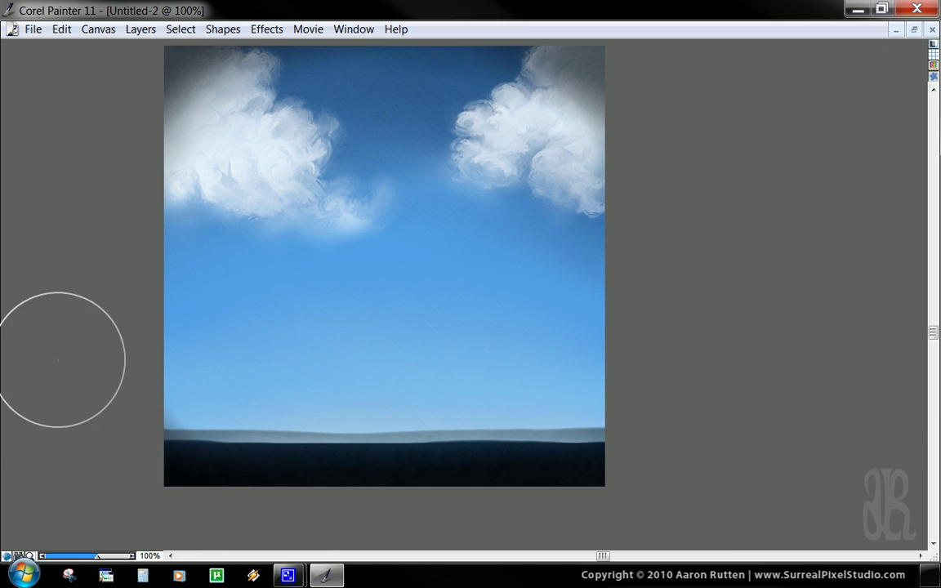
{"action": "left_click_drag", "start_coordinate": [61, 357], "coordinate": [128, 420]}
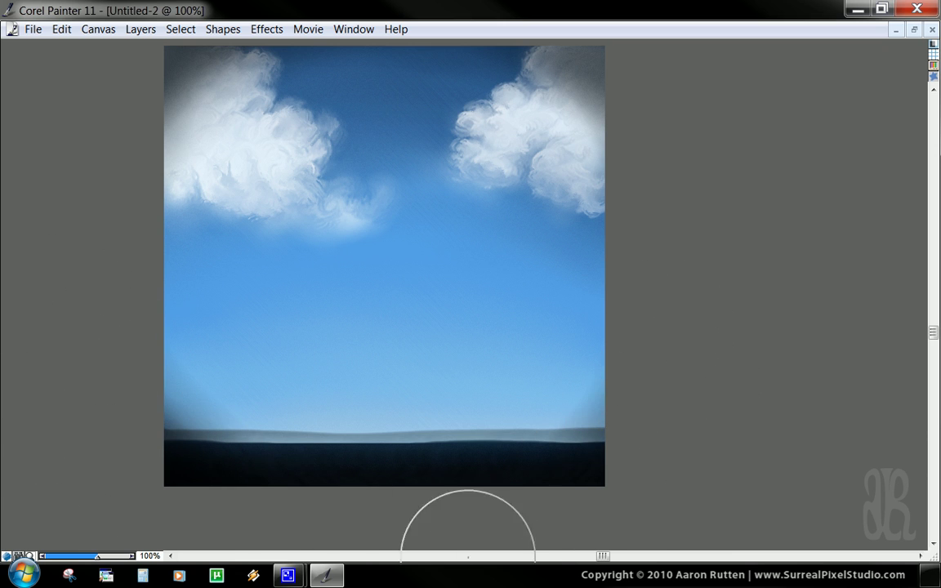
{"action": "left_click_drag", "start_coordinate": [583, 446], "coordinate": [621, 326]}
{"action": "mouse_move", "coordinate": [649, 221]}
{"action": "left_mouse_down"}
{"action": "mouse_move", "coordinate": [647, 310]}
{"action": "mouse_move", "coordinate": [640, 221]}
{"action": "left_mouse_up"}
{"action": "key", "text": "Tab"}
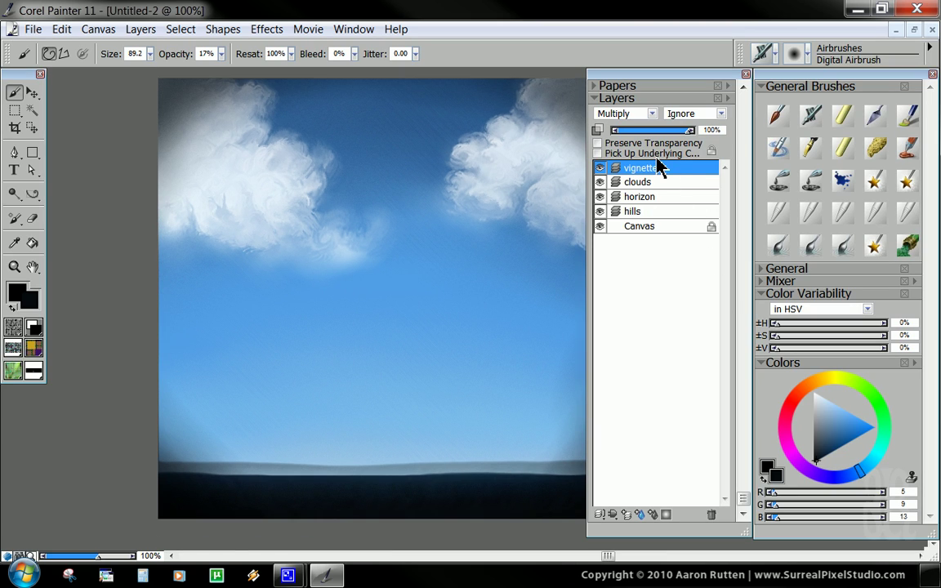
- Airbrush pure white over the inner parts of the vignette to pull the dark shading back towards the corners
{"action": "left_click_drag", "start_coordinate": [515, 199], "coordinate": [473, 210]}
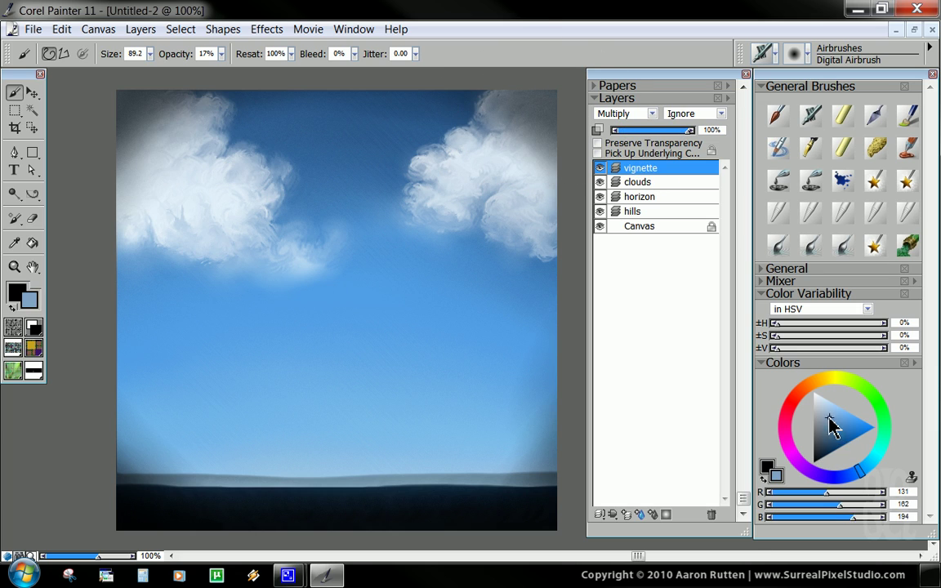
{"action": "left_click_drag", "start_coordinate": [830, 427], "coordinate": [803, 389]}
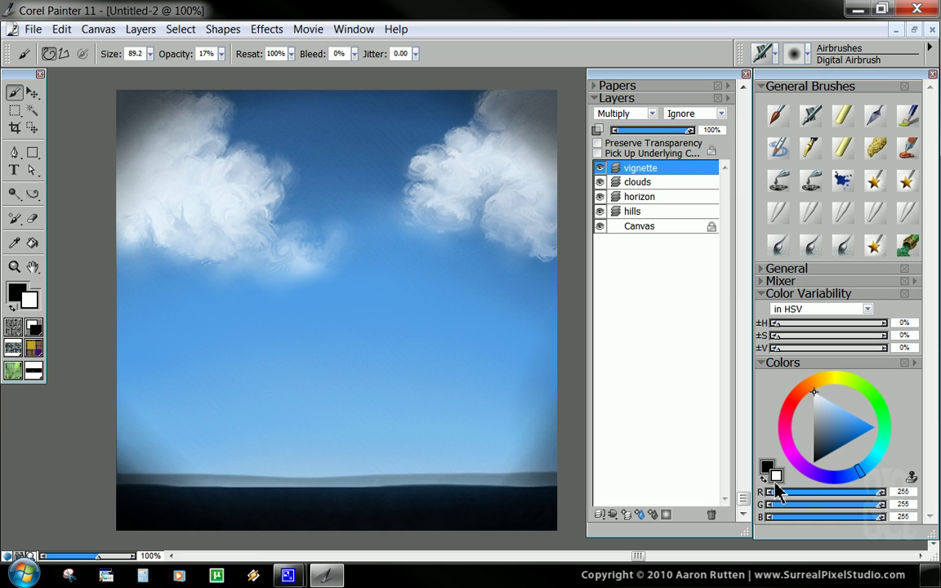
{"action": "key", "text": "Tab"}
{"action": "mouse_move", "coordinate": [538, 150]}
{"action": "left_mouse_down"}
{"action": "mouse_move", "coordinate": [460, 126]}
{"action": "mouse_move", "coordinate": [529, 182]}
{"action": "left_mouse_up"}
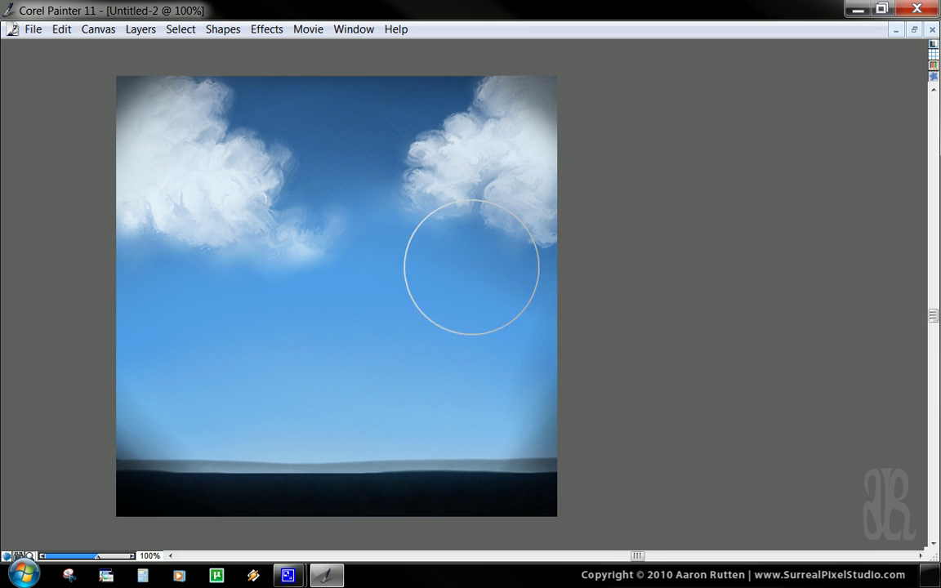
{"action": "left_click_drag", "start_coordinate": [485, 337], "coordinate": [522, 311]}
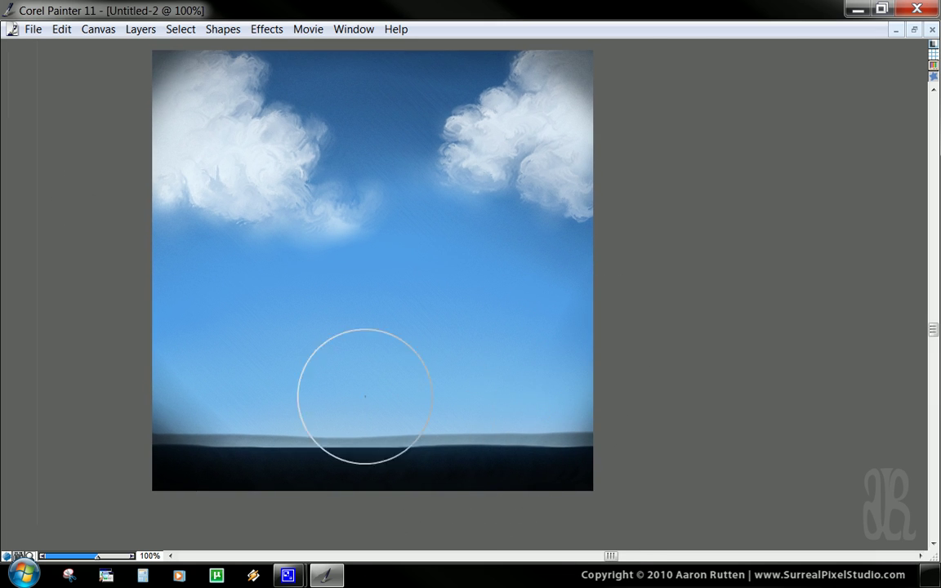
{"action": "left_click_drag", "start_coordinate": [366, 327], "coordinate": [428, 345]}
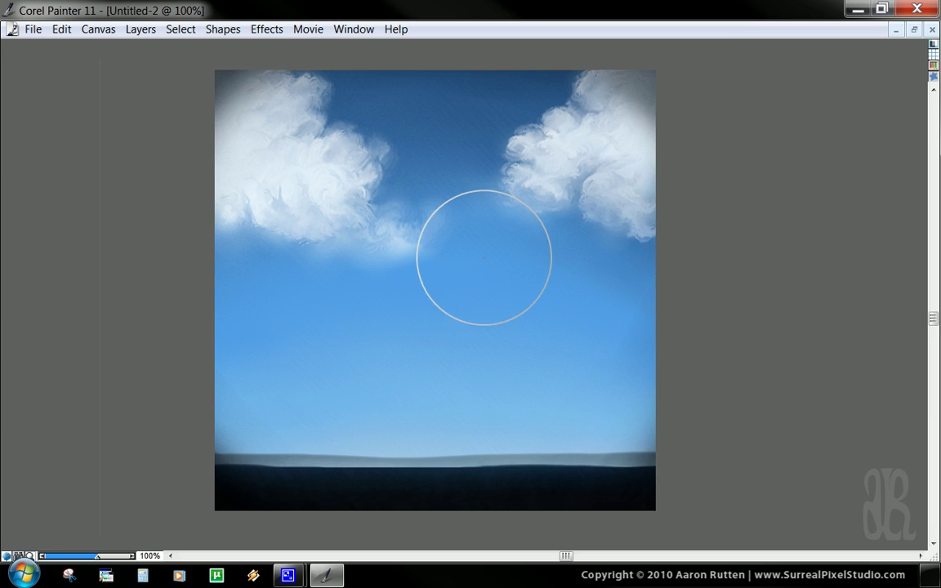
- Preview the vignette layer in Default blending mode and restore its mode to Multiply
{"action": "key", "text": "Tab"}
{"action": "key", "text": "ctrl+z"}
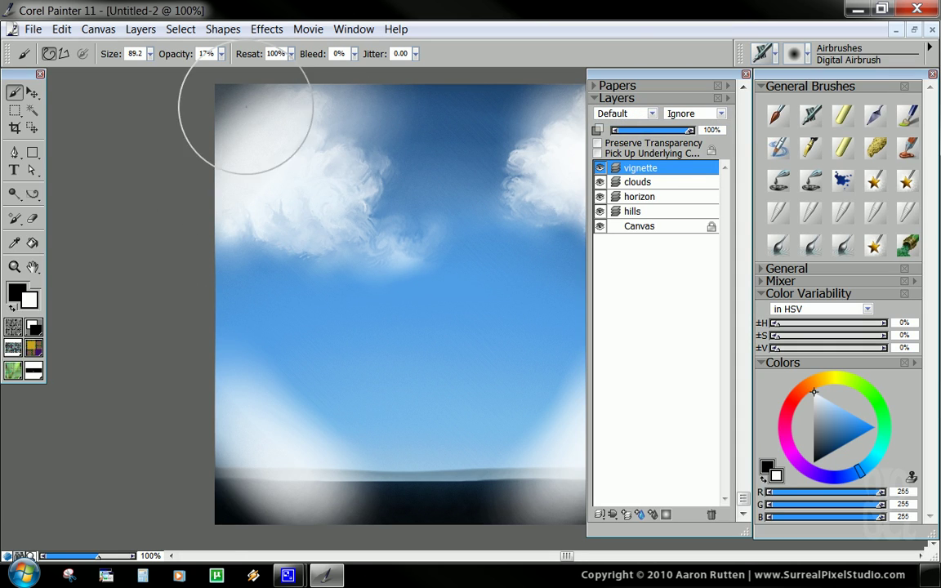
{"action": "left_click", "coordinate": [652, 115]}
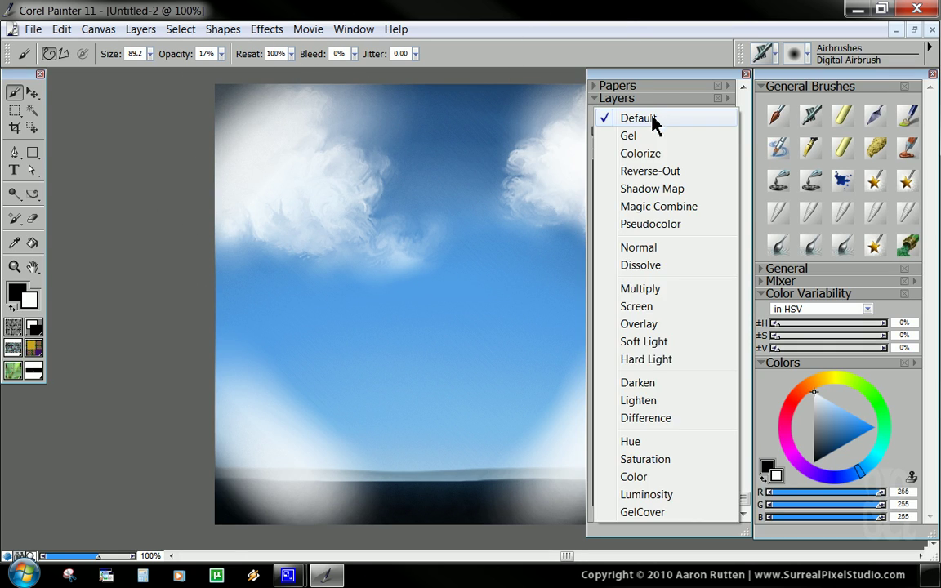
{"action": "left_click", "coordinate": [645, 293]}
{"action": "left_click_drag", "start_coordinate": [498, 290], "coordinate": [409, 297]}
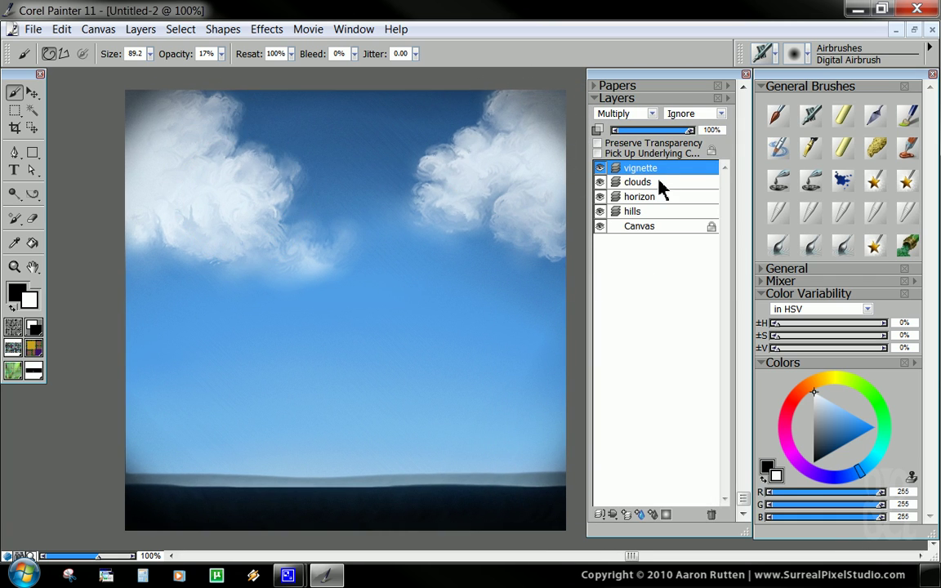
- Shade the clouds on the clouds layer using the Digital Airbrush at size 34.0 with a near-black colour
{"action": "left_click", "coordinate": [645, 181]}
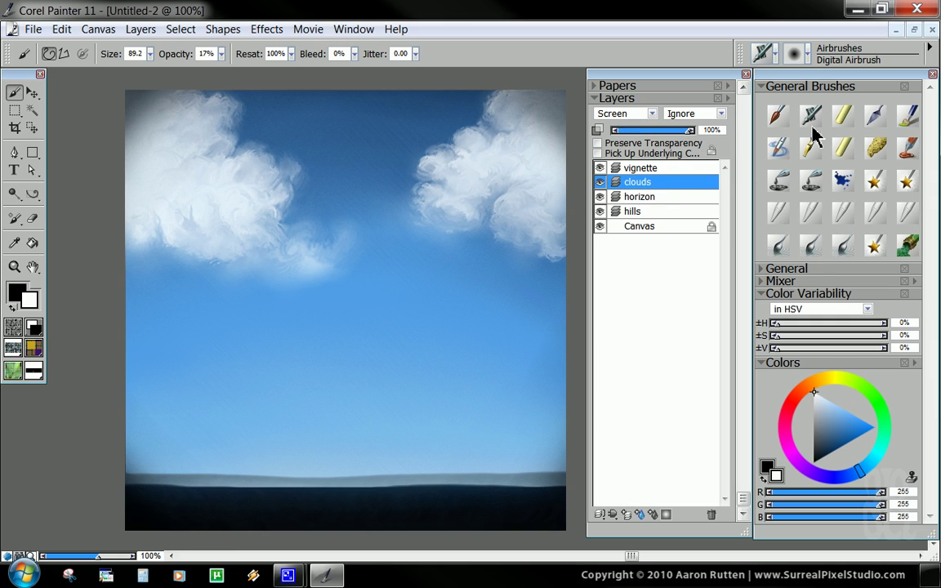
{"action": "mouse_move", "coordinate": [832, 441]}
{"action": "left_mouse_down"}
{"action": "mouse_move", "coordinate": [822, 478]}
{"action": "mouse_move", "coordinate": [813, 460]}
{"action": "left_mouse_up"}
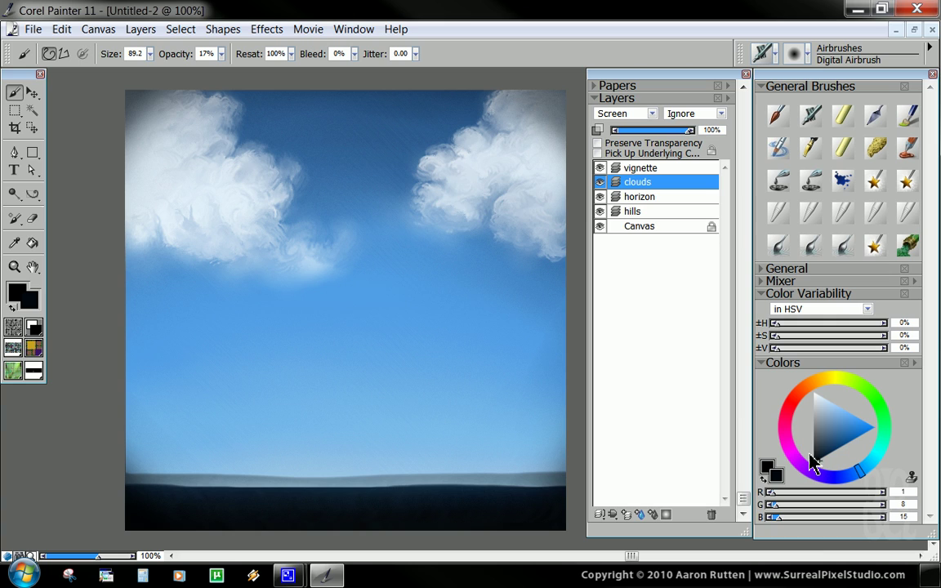
{"action": "left_click_drag", "start_coordinate": [437, 200], "coordinate": [448, 224]}
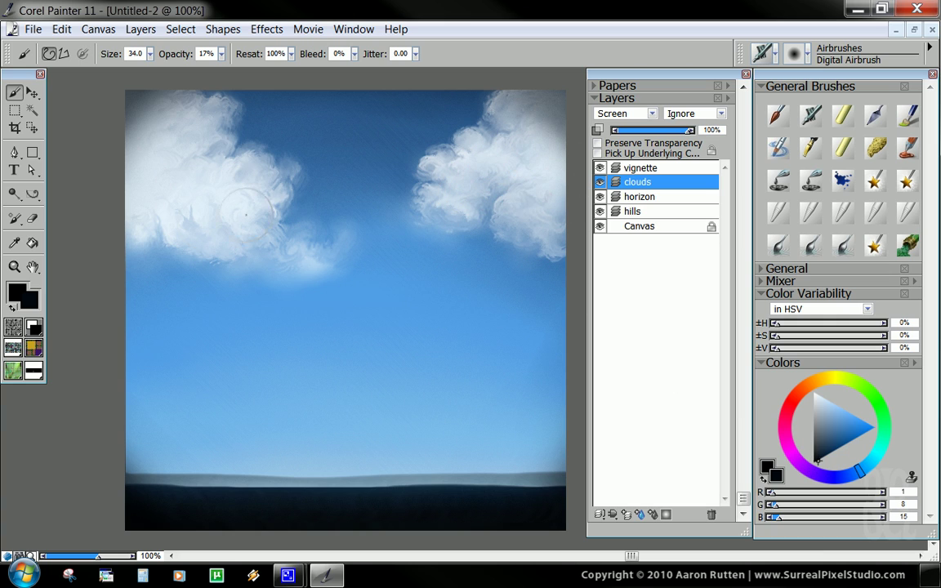
{"action": "mouse_move", "coordinate": [246, 215]}
{"action": "left_mouse_down"}
{"action": "mouse_move", "coordinate": [200, 216]}
{"action": "mouse_move", "coordinate": [216, 210]}
{"action": "mouse_move", "coordinate": [175, 200]}
{"action": "mouse_move", "coordinate": [178, 172]}
{"action": "mouse_move", "coordinate": [201, 144]}
{"action": "mouse_move", "coordinate": [183, 137]}
{"action": "mouse_move", "coordinate": [156, 172]}
{"action": "left_mouse_up"}
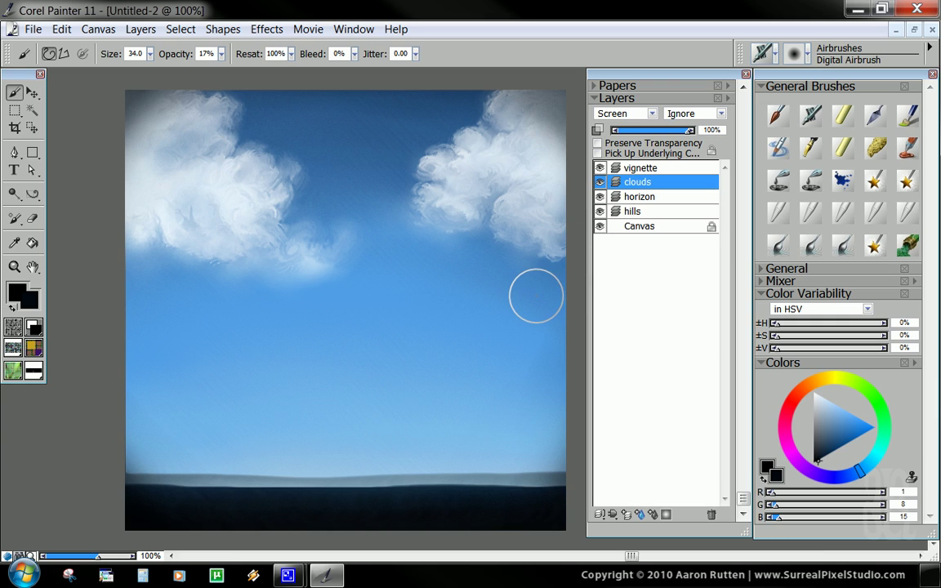
- Blend the airbrushed shading into both clouds with the Coarse Oily Blender 20 at size 13.5
{"action": "left_click", "coordinate": [811, 214]}
{"action": "key", "text": "]"}
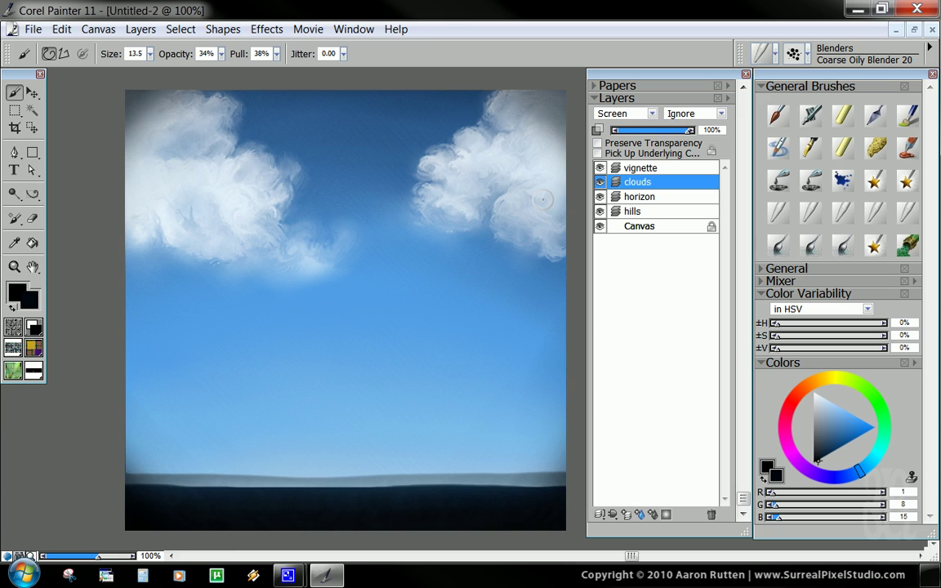
{"action": "left_click_drag", "start_coordinate": [226, 170], "coordinate": [238, 186]}
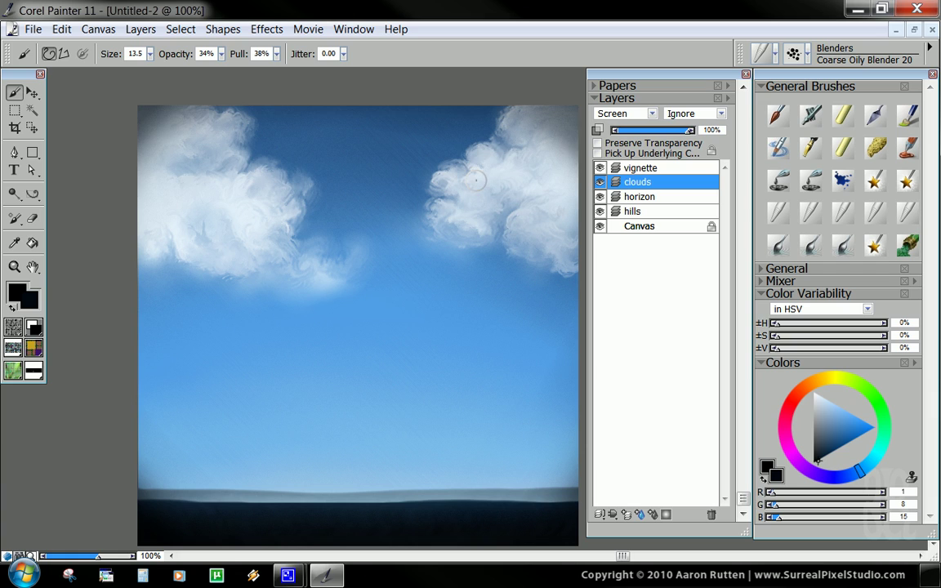
{"action": "mouse_move", "coordinate": [457, 257]}
{"action": "left_mouse_down"}
{"action": "mouse_move", "coordinate": [437, 229]}
{"action": "mouse_move", "coordinate": [445, 235]}
{"action": "left_mouse_up"}
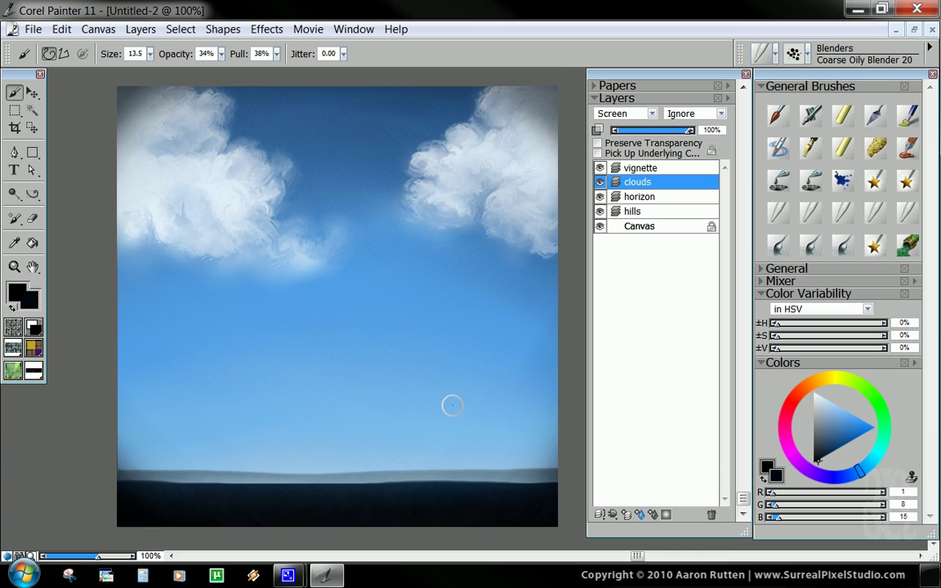
{"action": "mouse_move", "coordinate": [452, 401]}
{"action": "left_mouse_down"}
{"action": "mouse_move", "coordinate": [447, 393]}
{"action": "mouse_move", "coordinate": [454, 405]}
{"action": "left_mouse_up"}
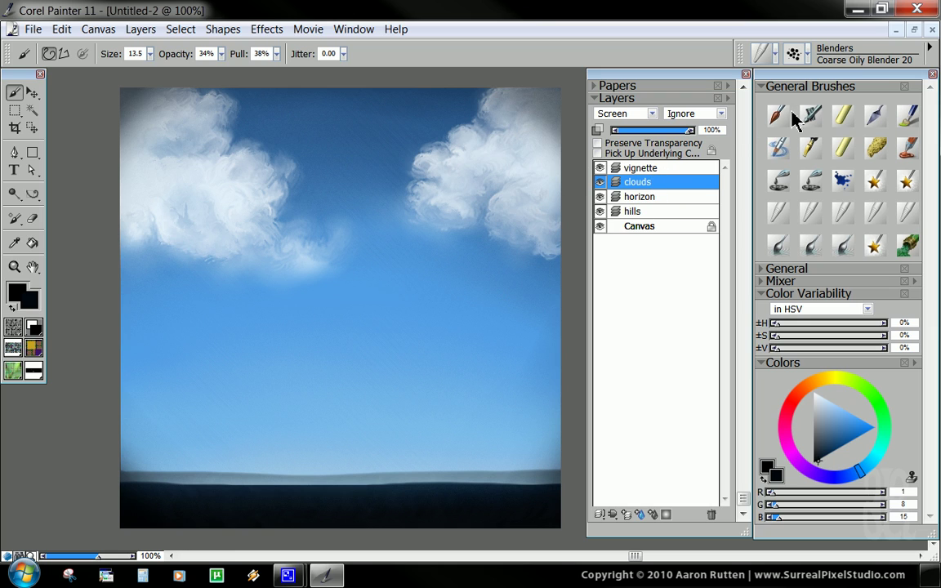
- Lower the vignette layer's opacity to 66%
{"action": "left_click", "coordinate": [654, 172]}
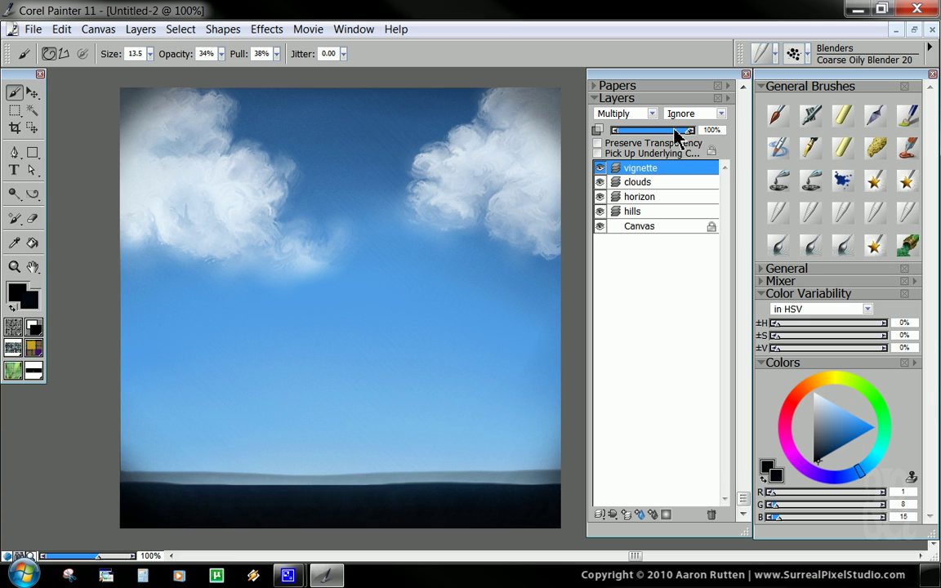
{"action": "mouse_move", "coordinate": [675, 131]}
{"action": "left_mouse_down"}
{"action": "mouse_move", "coordinate": [658, 133]}
{"action": "mouse_move", "coordinate": [666, 137]}
{"action": "left_mouse_up"}
{"action": "left_click_drag", "start_coordinate": [500, 306], "coordinate": [487, 303]}
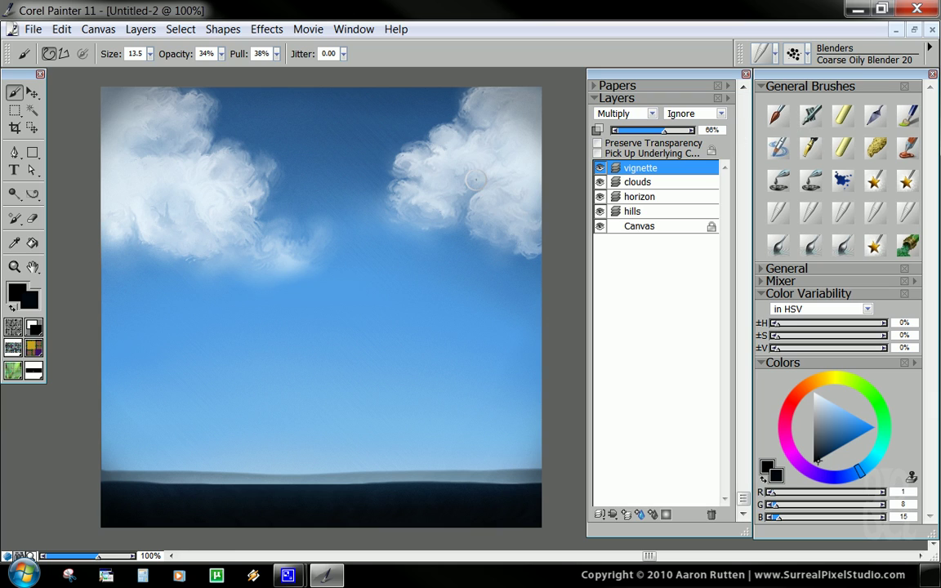
- Rework the clouds layer's shading with the Digital Airbrush and Coarse Oily Blender 20, and switch to the Diffuse Blur blender
{"action": "left_click", "coordinate": [654, 182]}
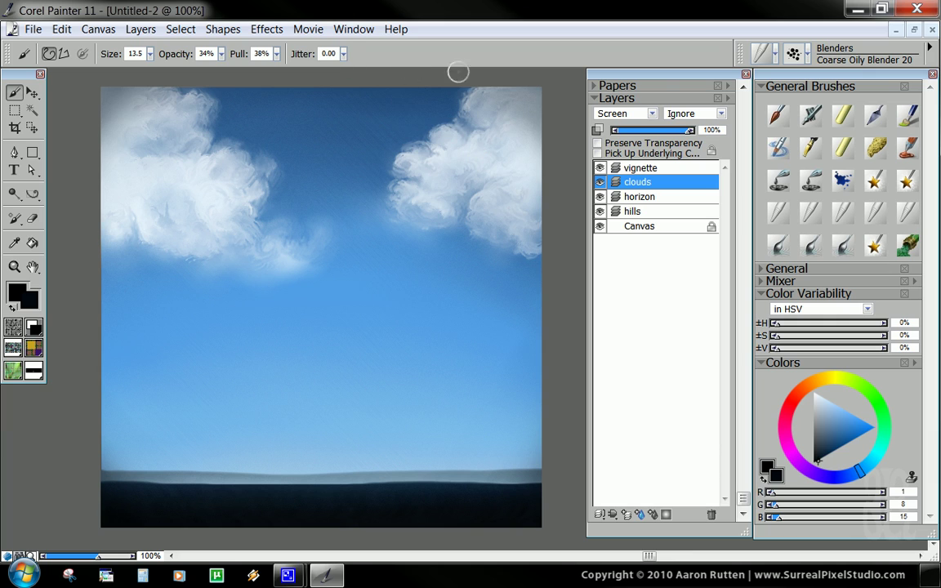
{"action": "left_click", "coordinate": [811, 115]}
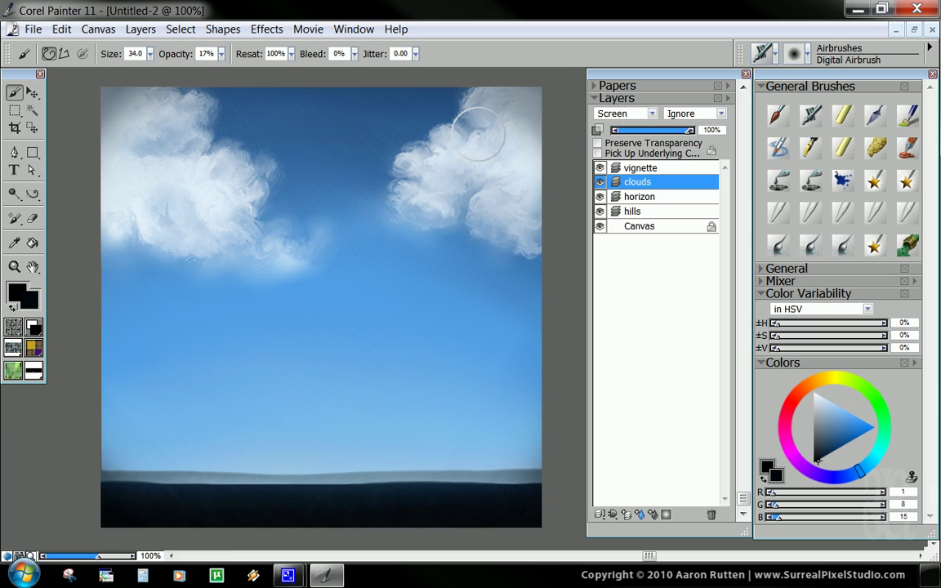
{"action": "left_click", "coordinate": [812, 214]}
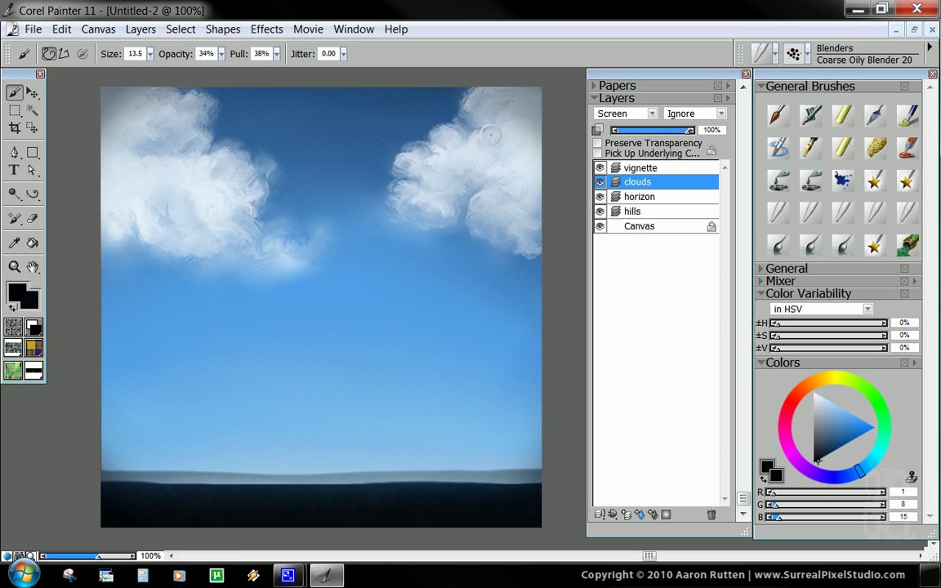
{"action": "left_click", "coordinate": [781, 217]}
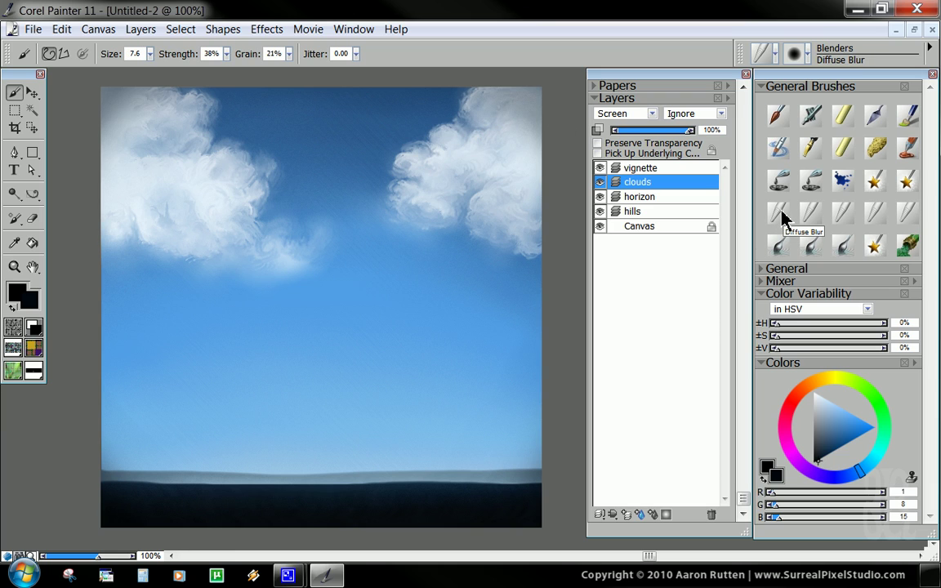